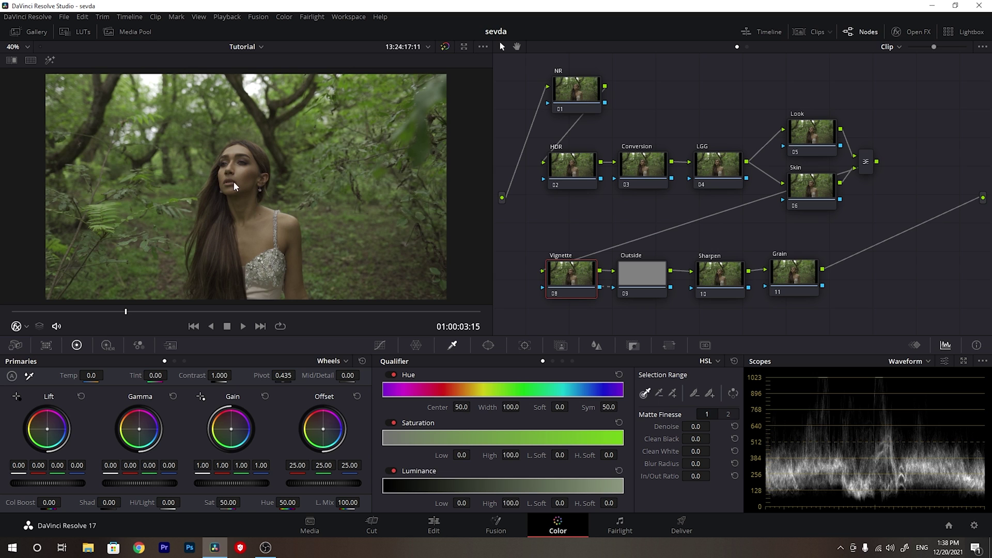
Step: Apply the Color Space Transform effect to the Conversion node
left_click(644, 165)
left_click(916, 32)
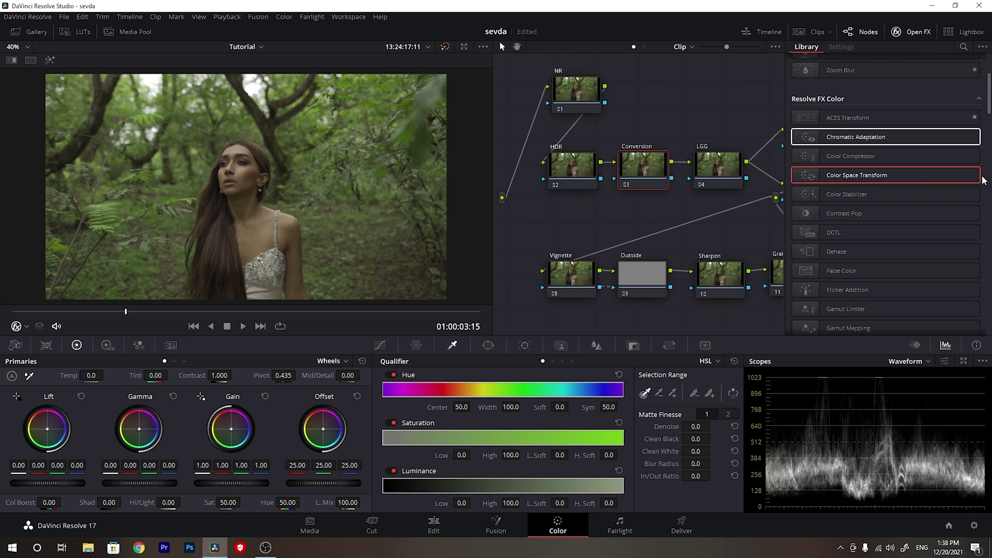
left_click_drag(892, 180, 643, 167)
Step: Set the Color Space Transform's input color space to Rec.2020 and its input gamma to Rec.2100 HLG
left_click(882, 90)
scroll(912, 161, "down", 5)
scroll(913, 162, "up", 3)
scroll(912, 161, "down", 3)
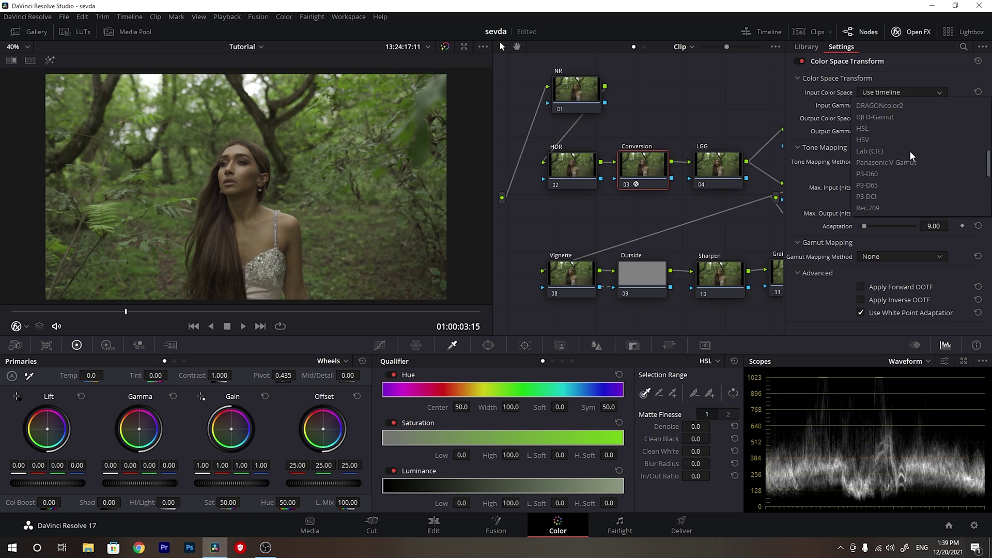
left_click(874, 153)
left_click(895, 105)
scroll(914, 150, "down", 10)
scroll(912, 169, "up", 3)
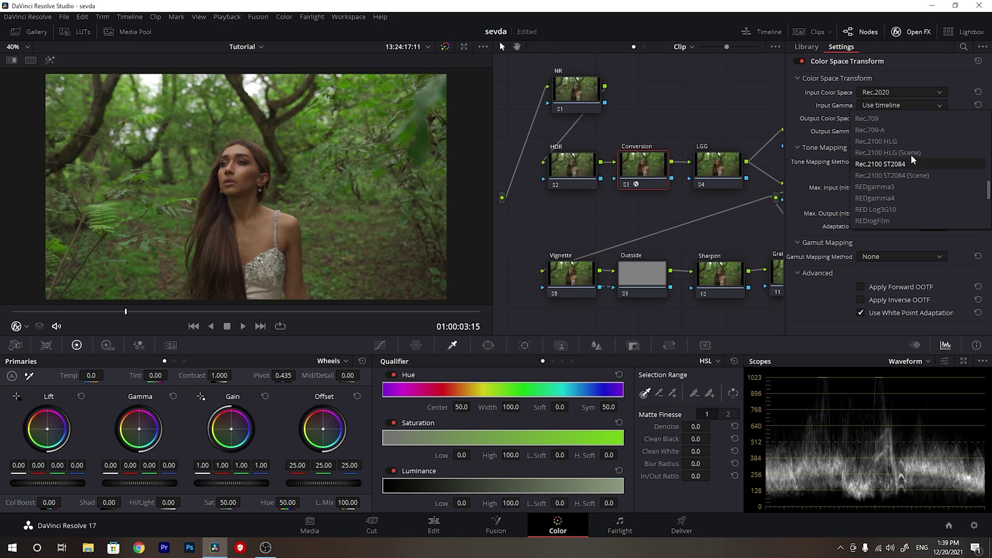
left_click(878, 149)
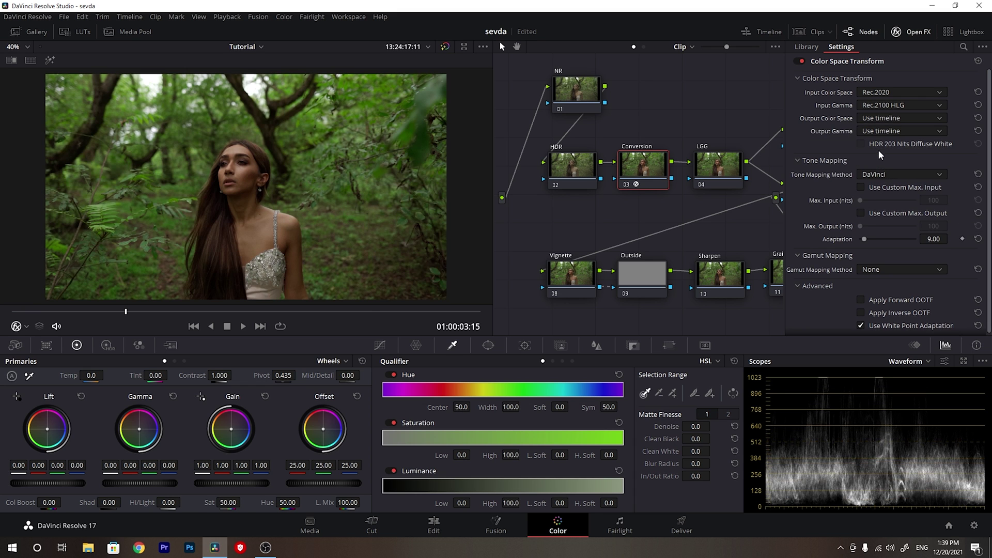
Step: Set the Color Space Transform's output color space to Rec.709 and its output gamma to Cineon Film Log
left_click(888, 116)
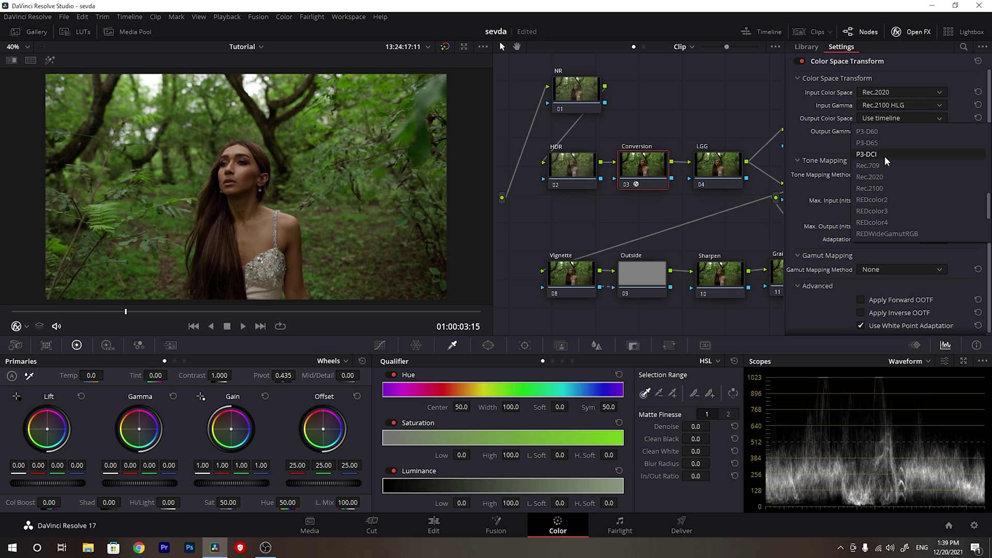
left_click(876, 165)
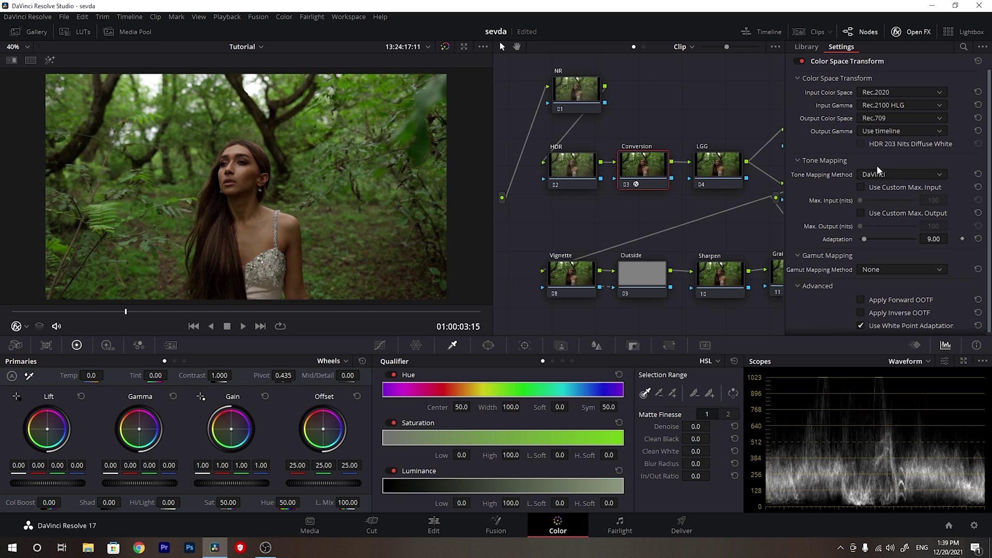
left_click(896, 131)
scroll(907, 187, "down", 3)
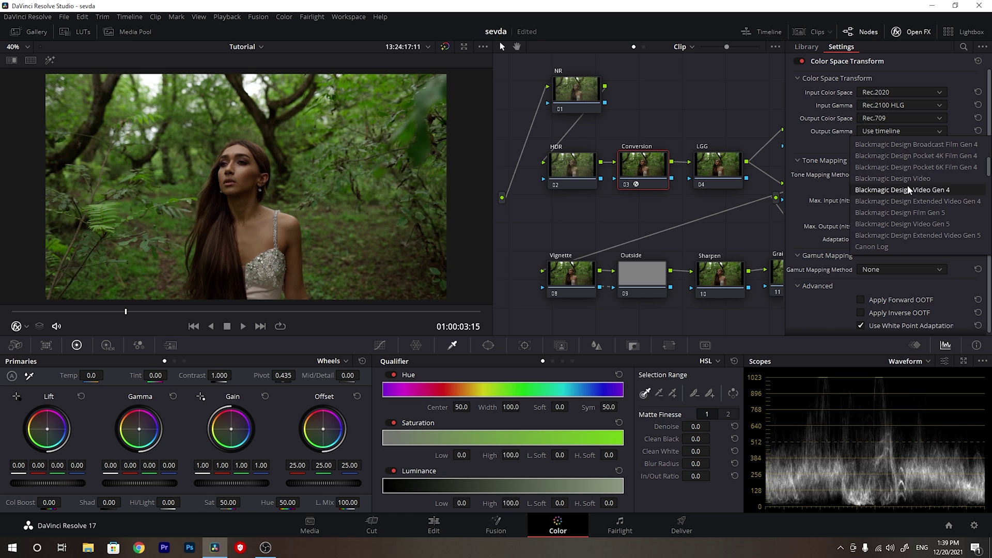
scroll(909, 194, "down", 2)
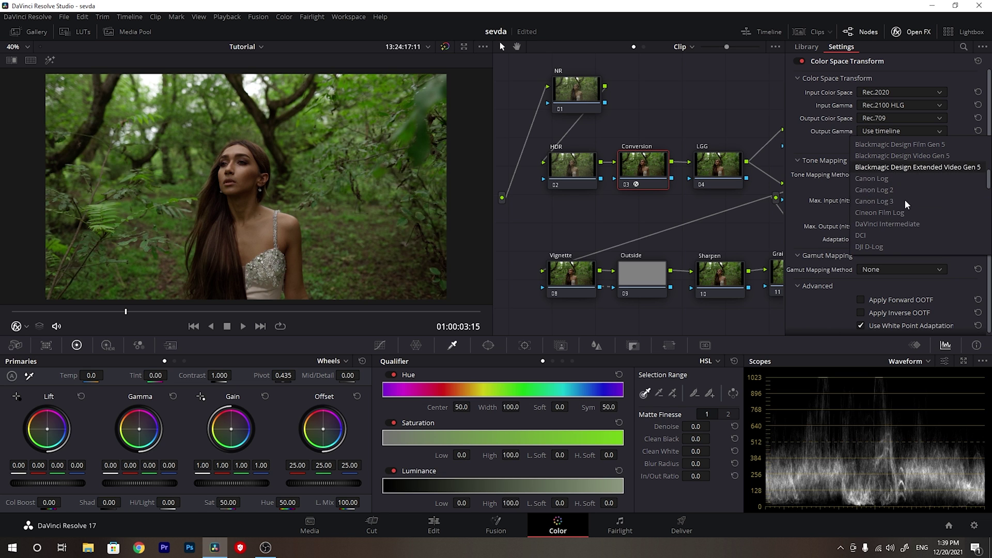
left_click(897, 212)
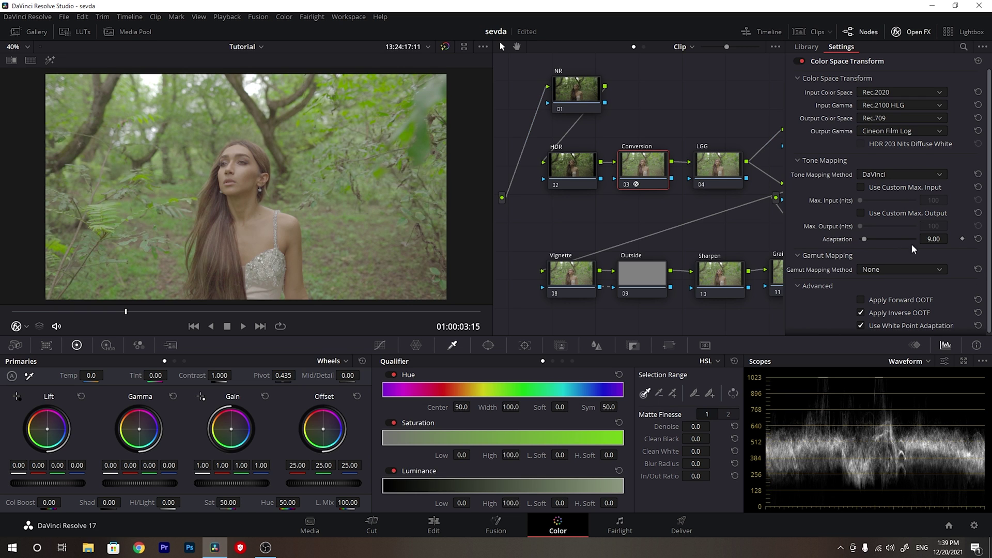
Step: Set the gamut mapping method to Saturation Compression and close the effects settings
left_click(918, 271)
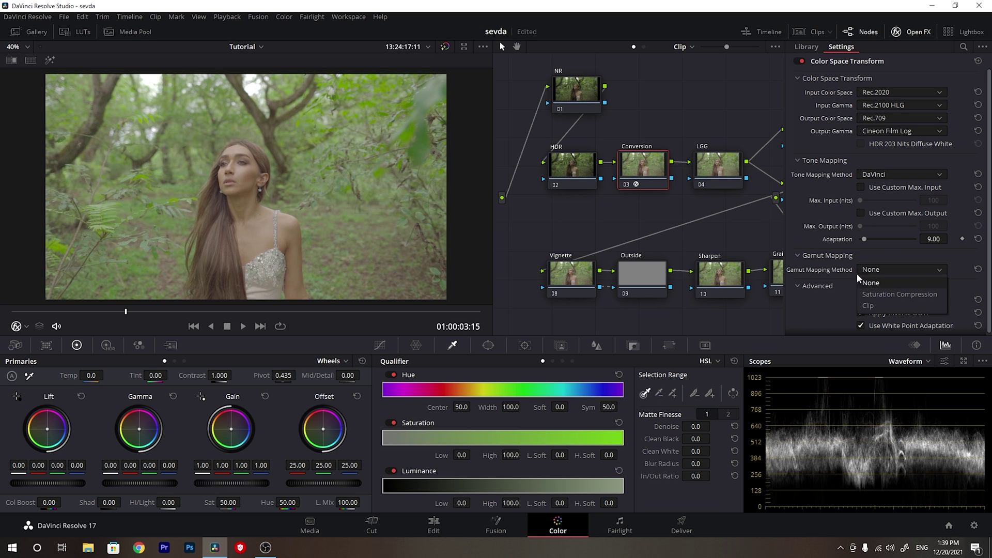
left_click(896, 296)
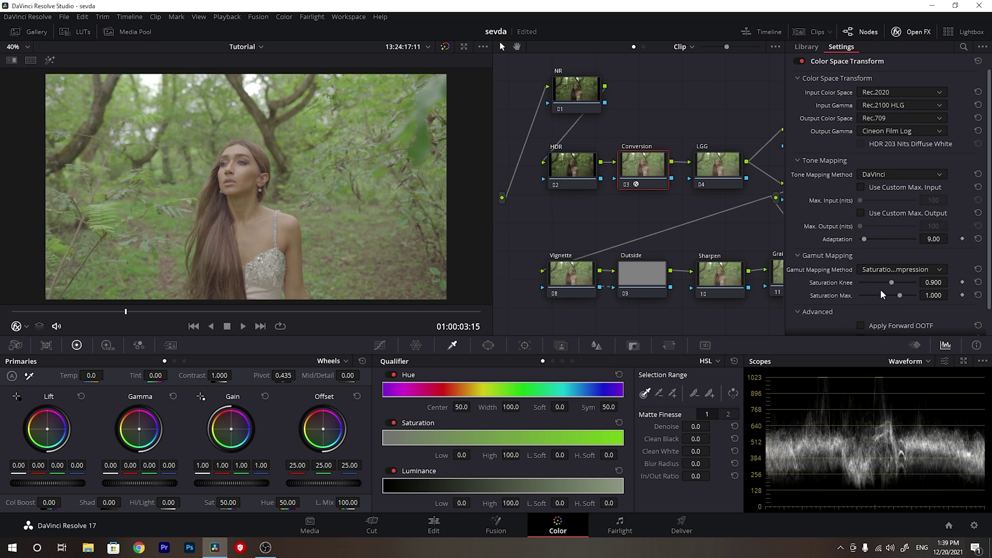
left_click(921, 32)
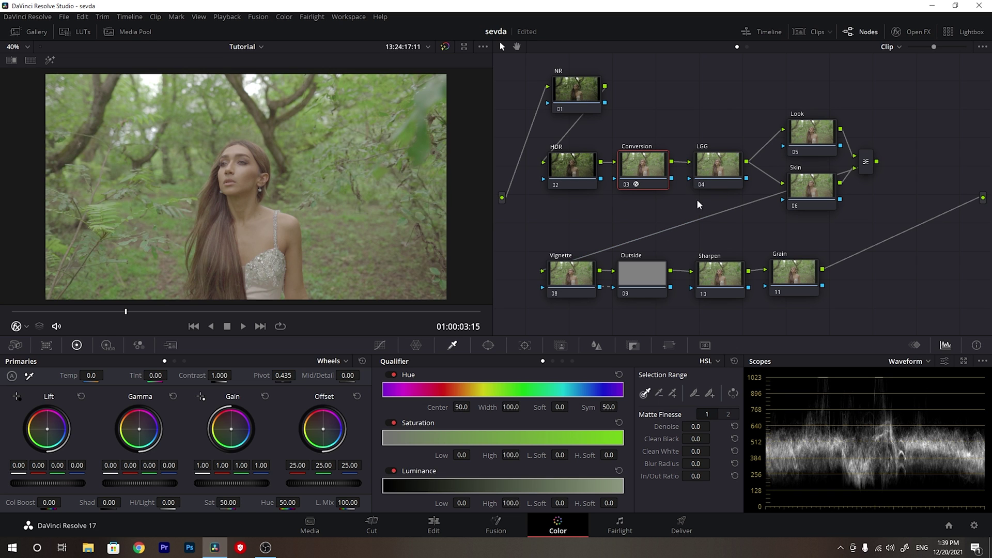
Step: On the LGG node, set Lift to about -0.08, Gamma to about -0.05 and Gain to about 1.02
left_click(713, 180)
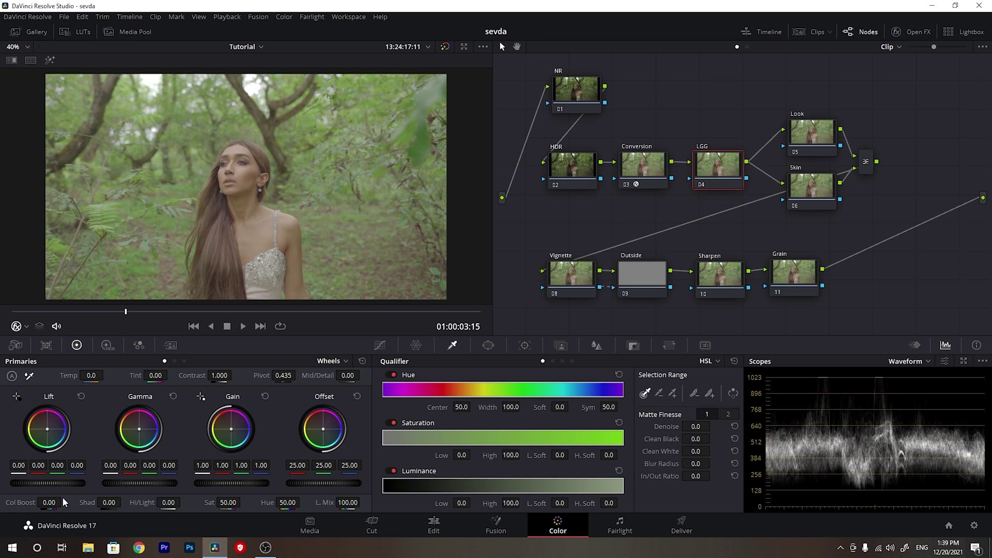
scroll(38, 482, "down", 4)
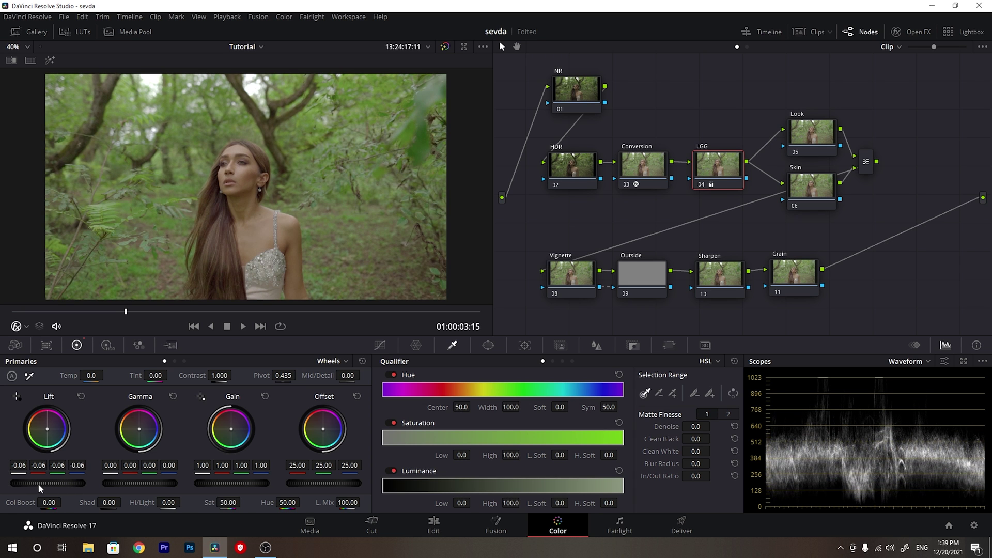
scroll(38, 483, "down", 1)
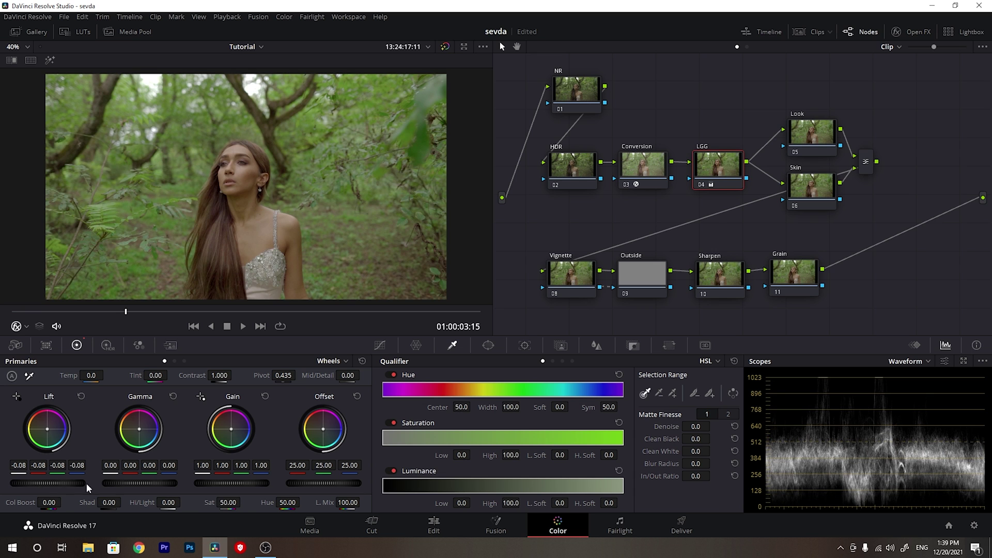
scroll(150, 481, "down", 2)
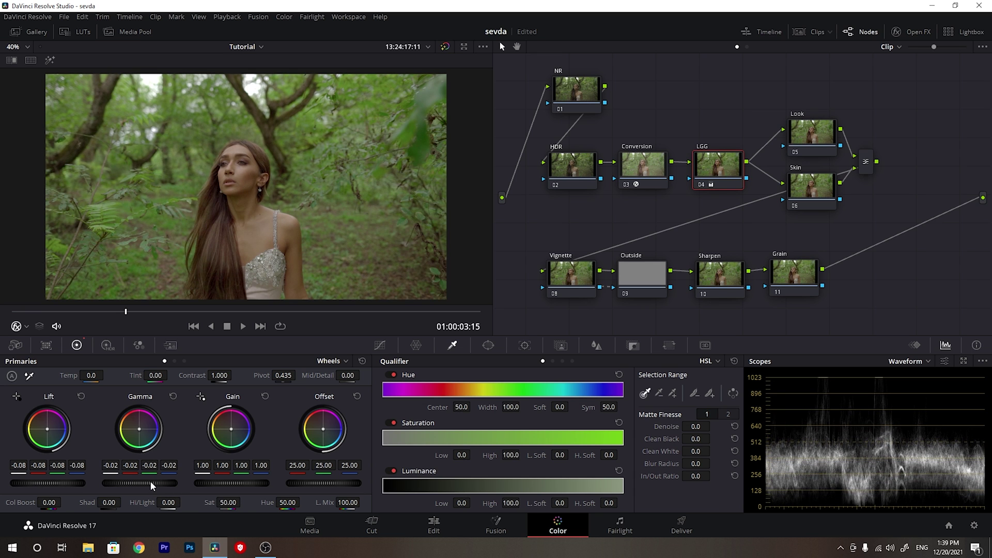
scroll(150, 480, "down", 2)
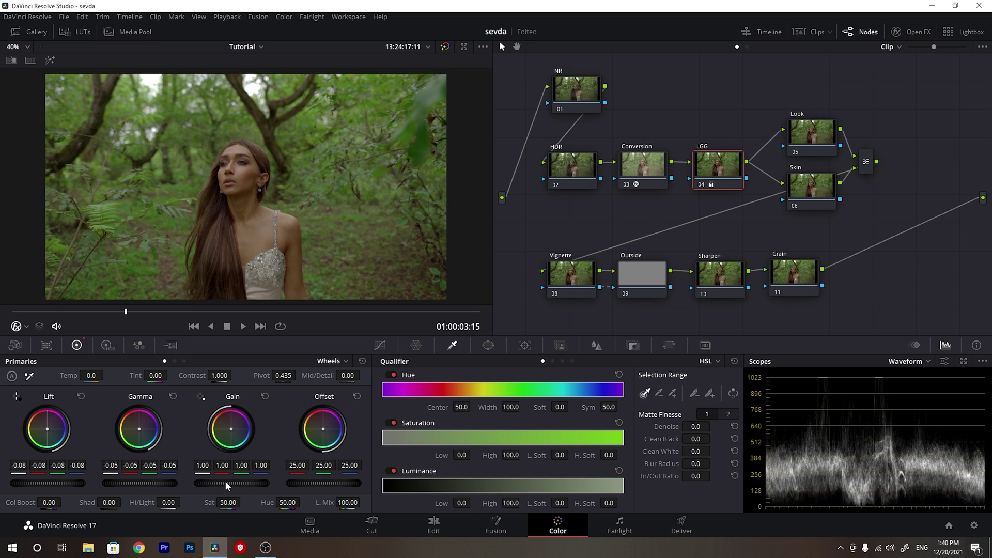
scroll(229, 484, "up", 2)
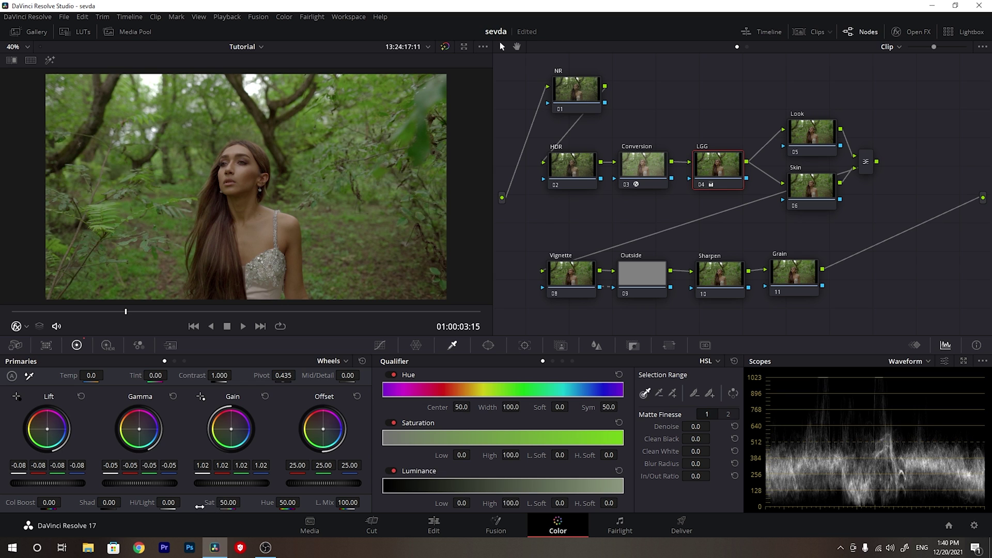
Step: Set the LGG node's saturation to 40
left_click(227, 502)
type("40")
key("Return")
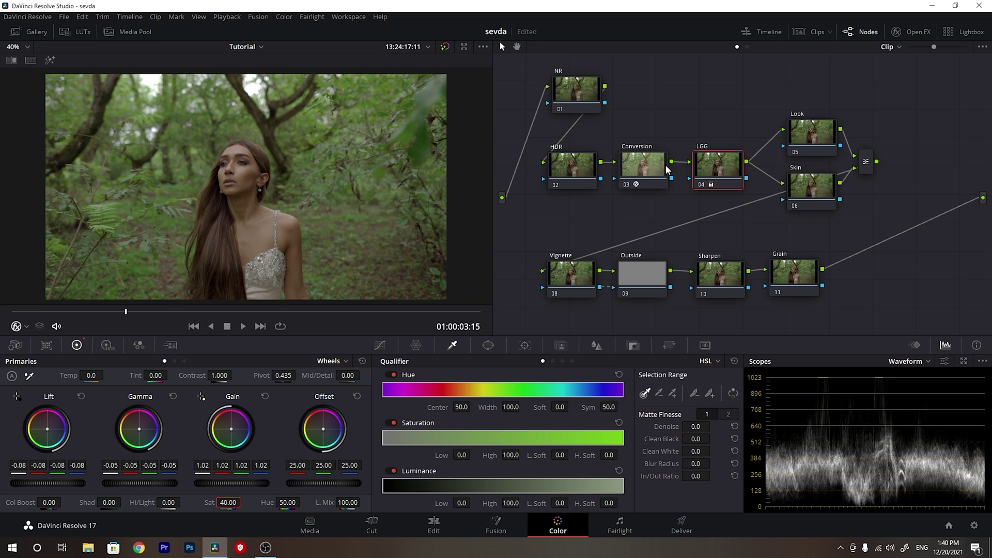
Step: Select the HDR node, inspect the bright sky areas and switch the primaries controls to Log mode
left_click(571, 173)
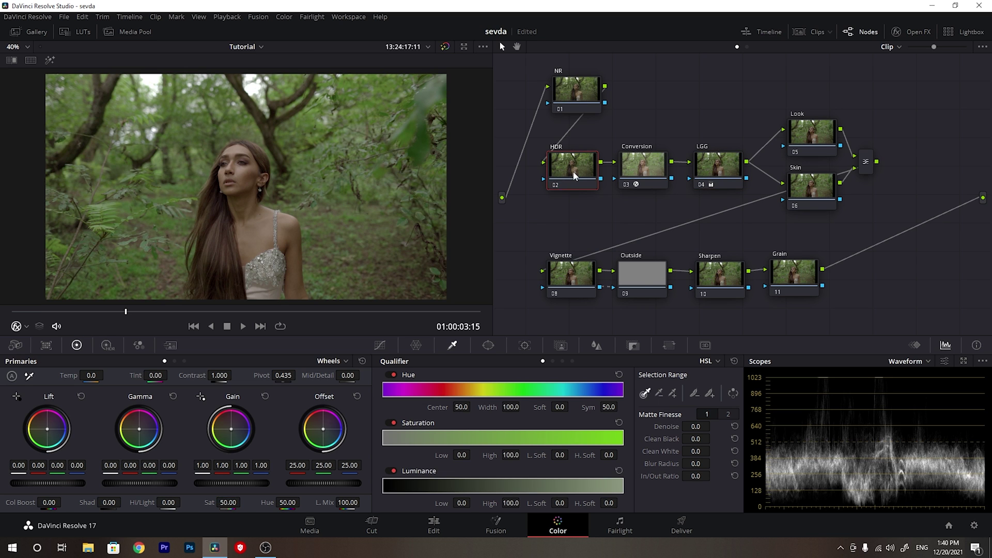
scroll(245, 83, "up", 2)
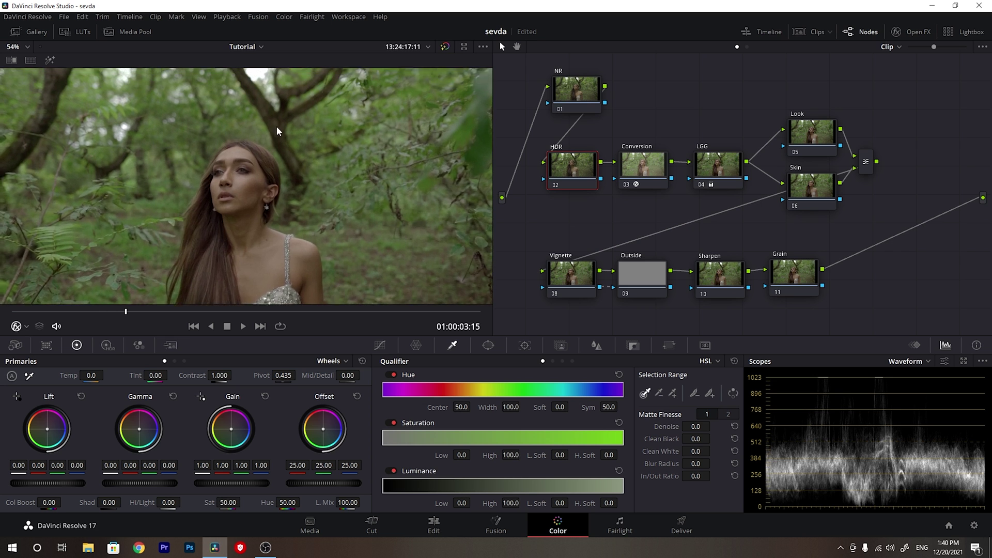
scroll(291, 169, "up", 2)
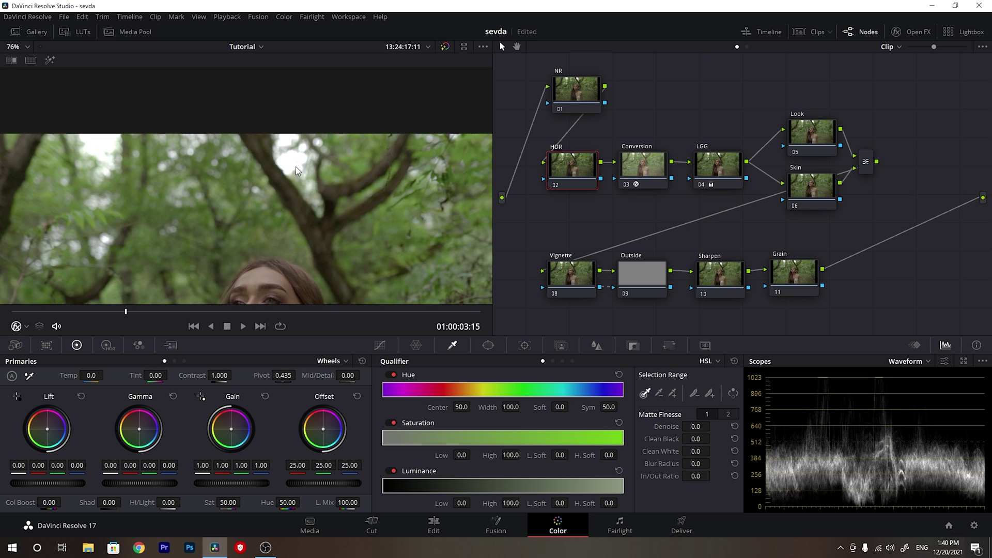
scroll(296, 171, "down", 4)
scroll(272, 178, "up", 1)
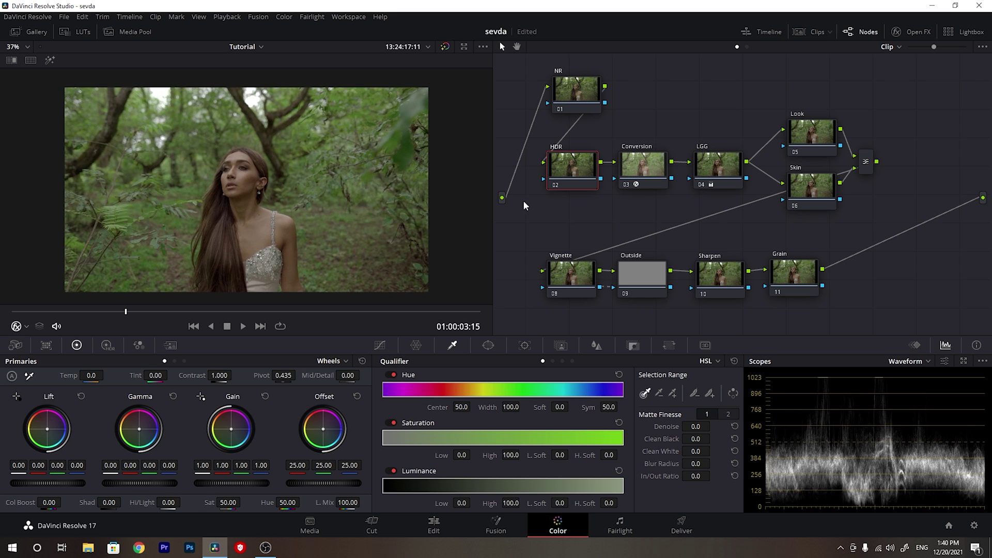
left_click(342, 362)
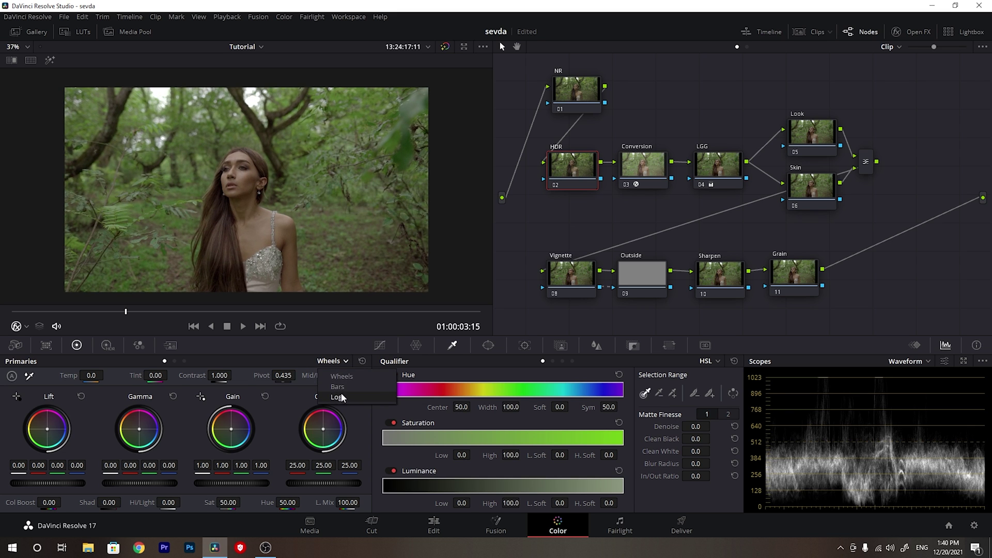
left_click(341, 393)
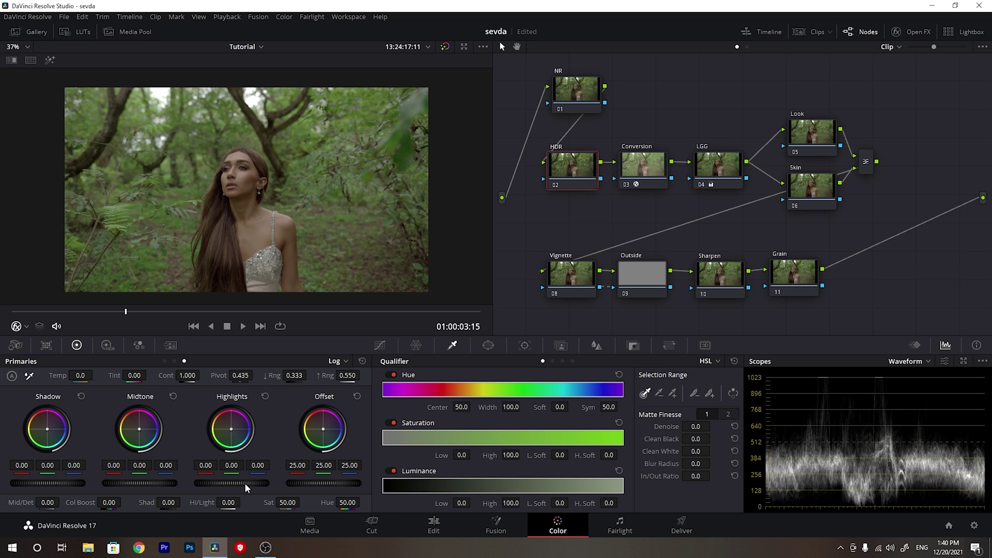
Step: Lower the HDR node's Highlights to about -0.70 and raise its high range to about 0.654
left_click_drag(232, 485, 211, 485)
left_click_drag(328, 377, 349, 376)
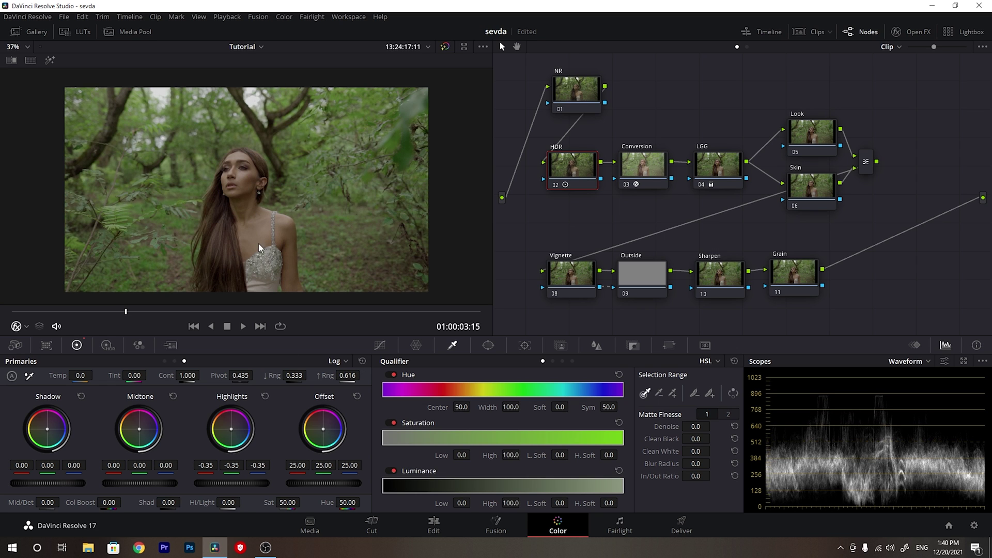
left_click_drag(344, 376, 355, 376)
left_click_drag(251, 484, 207, 485)
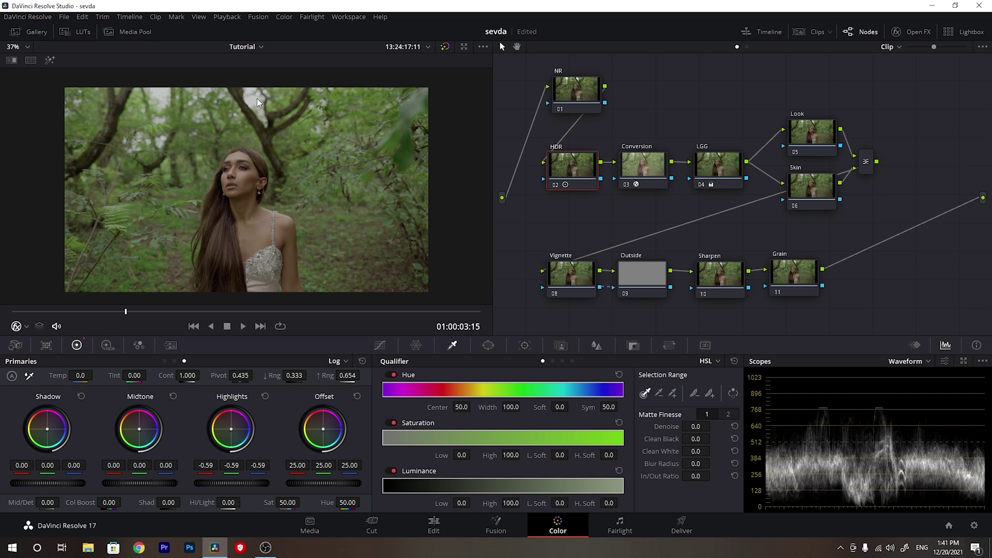
left_click_drag(243, 484, 227, 484)
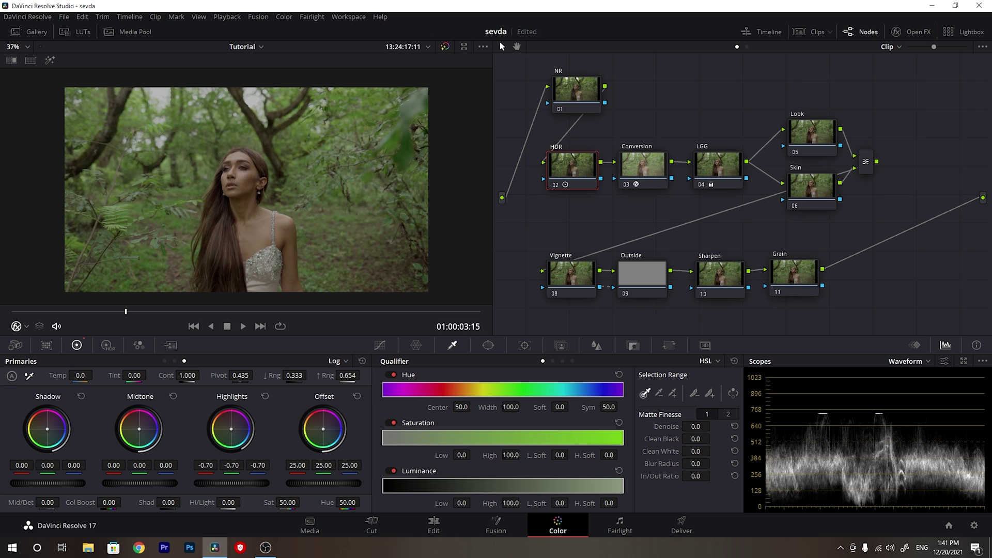
Step: Compare the picture with and without the HDR node's correction, check it full screen, and lower the Highlights slightly more
key("ctrl+d")
key("ctrl+d")
key("ctrl+d")
key("ctrl+d")
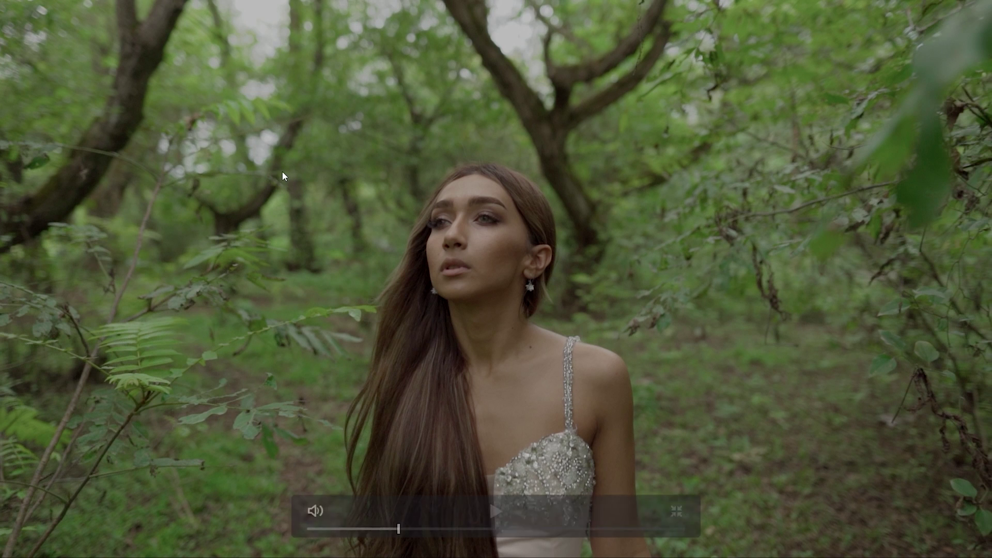
key("Escape")
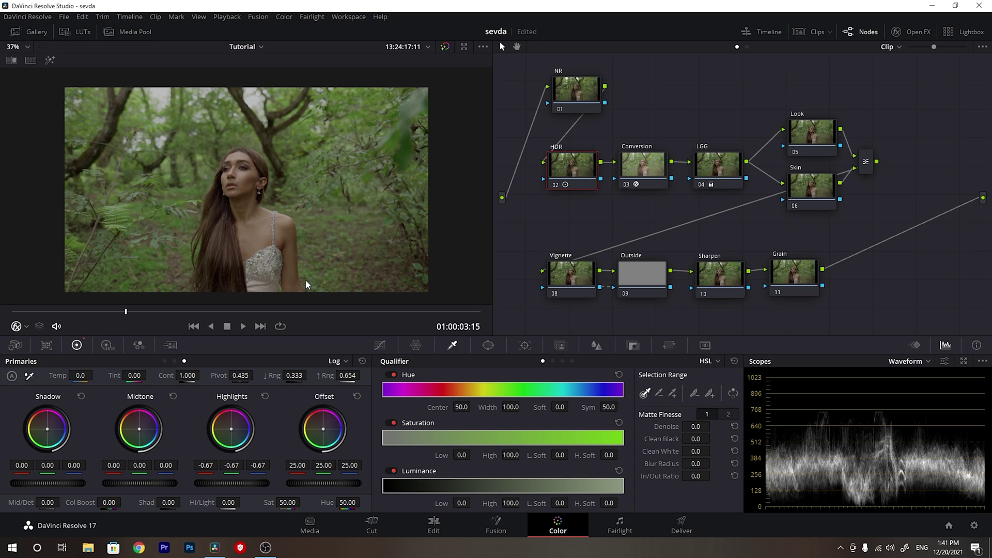
left_click_drag(232, 483, 229, 483)
Step: Save the project and select the Look node
left_click(814, 132)
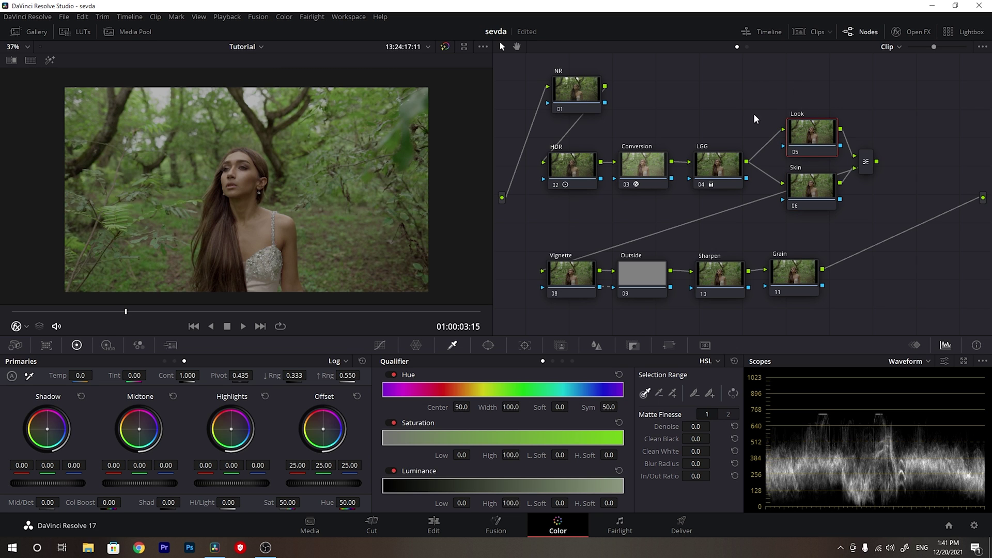
key("ctrl+s")
left_click(813, 192)
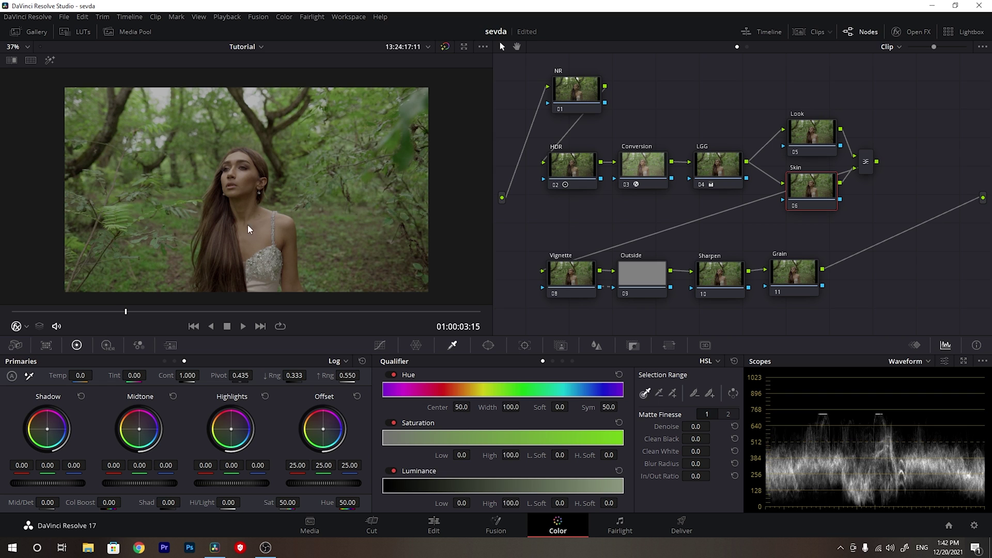
left_click(806, 128)
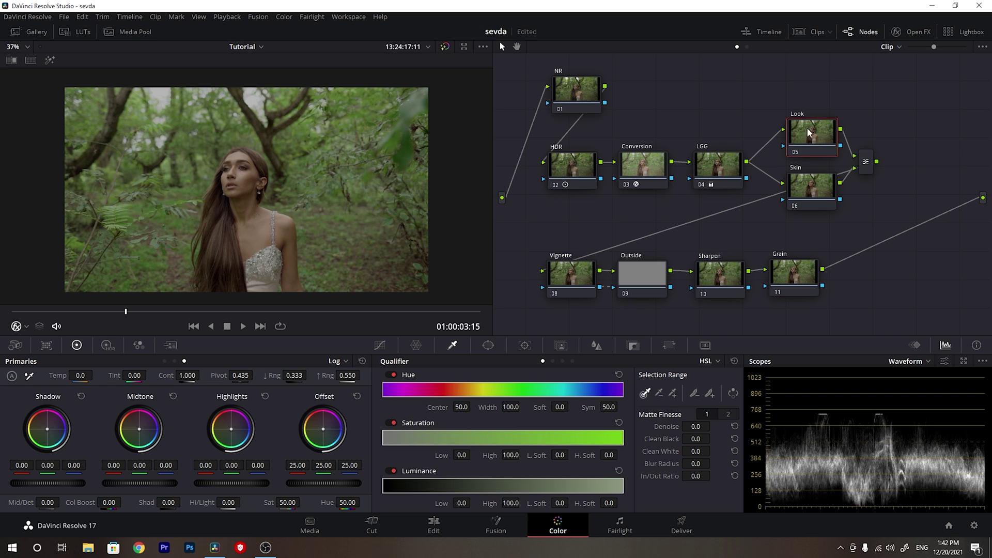
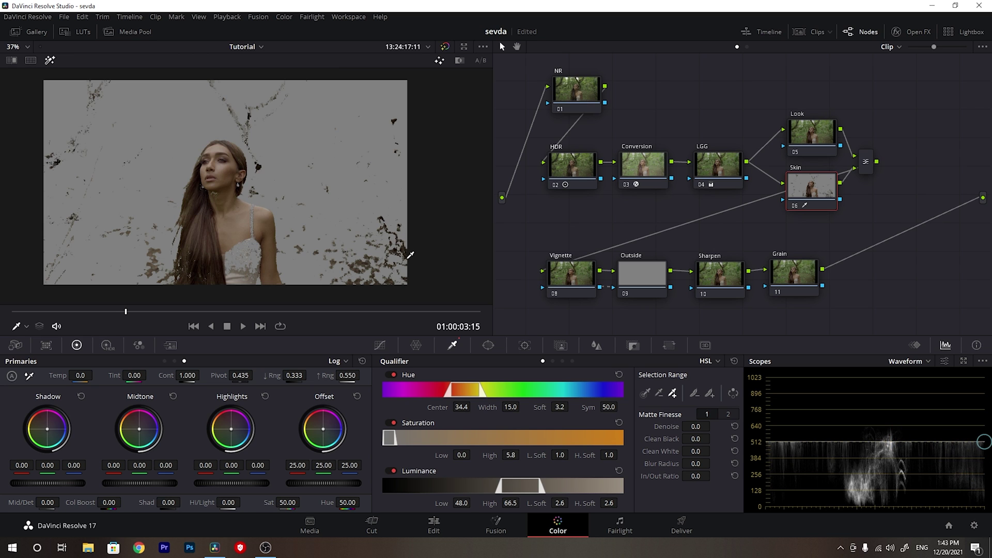
Step: Widen the Skin qualifier to hue width 16.3, saturation high 7.1 and a luminance range of 46.3 to 68.0
left_click_drag(394, 438, 391, 440)
mouse_move(501, 488)
left_mouse_down()
mouse_move(492, 488)
mouse_move(527, 491)
mouse_move(497, 489)
left_mouse_up()
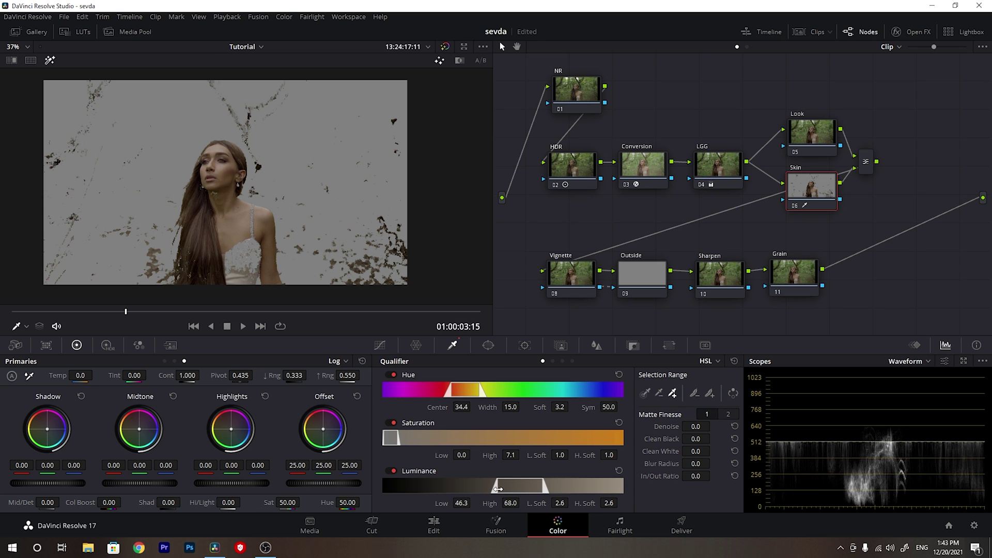
left_click_drag(452, 390, 450, 391)
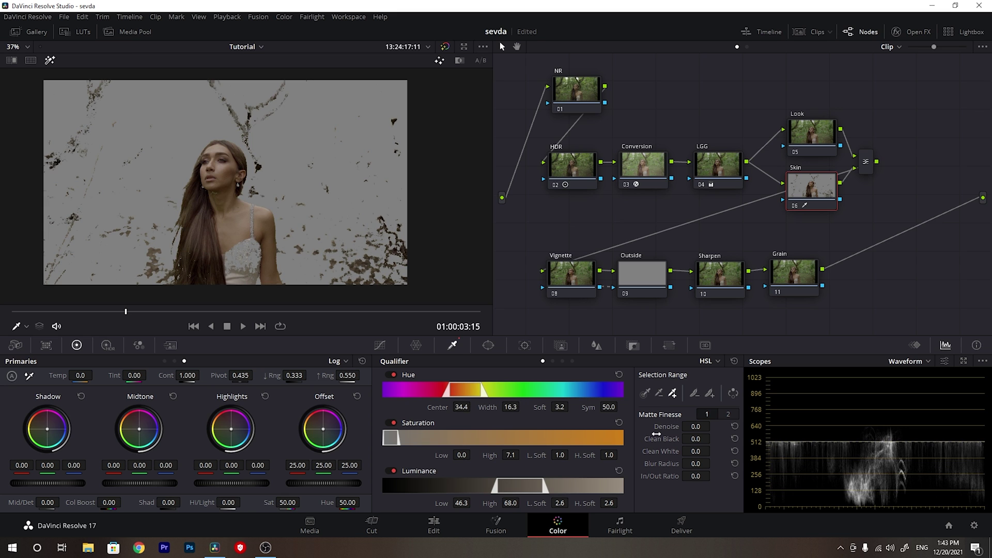
Step: Smooth the skin matte with Denoise 24.5 and Blur Radius 111.4, and turn off the highlighted selection view
left_click_drag(662, 427, 656, 427)
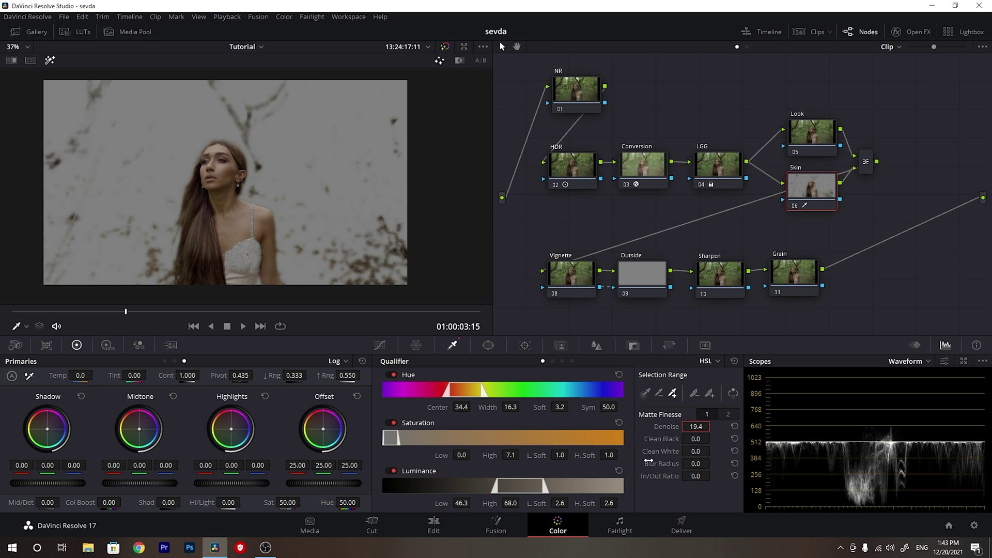
left_click_drag(695, 426, 712, 426)
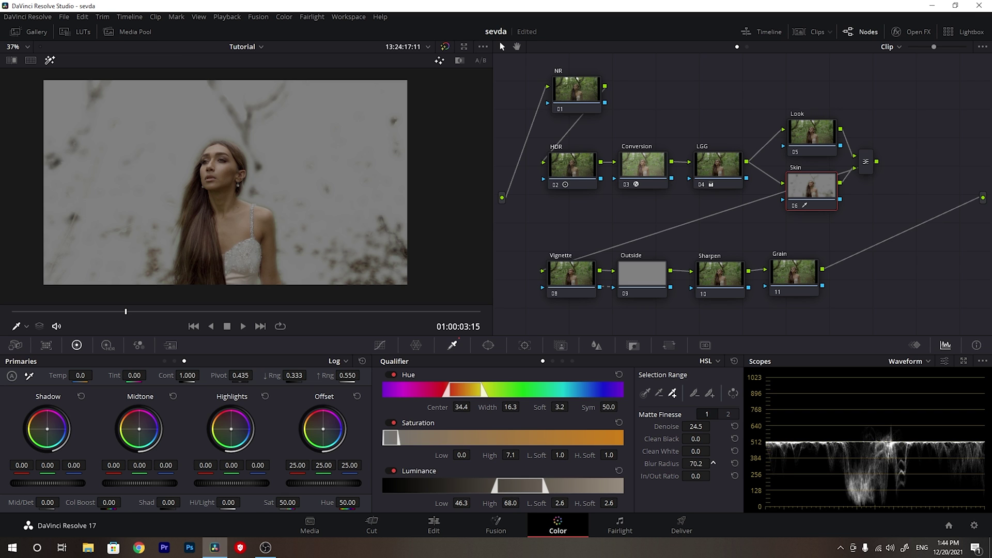
left_click_drag(661, 464, 672, 464)
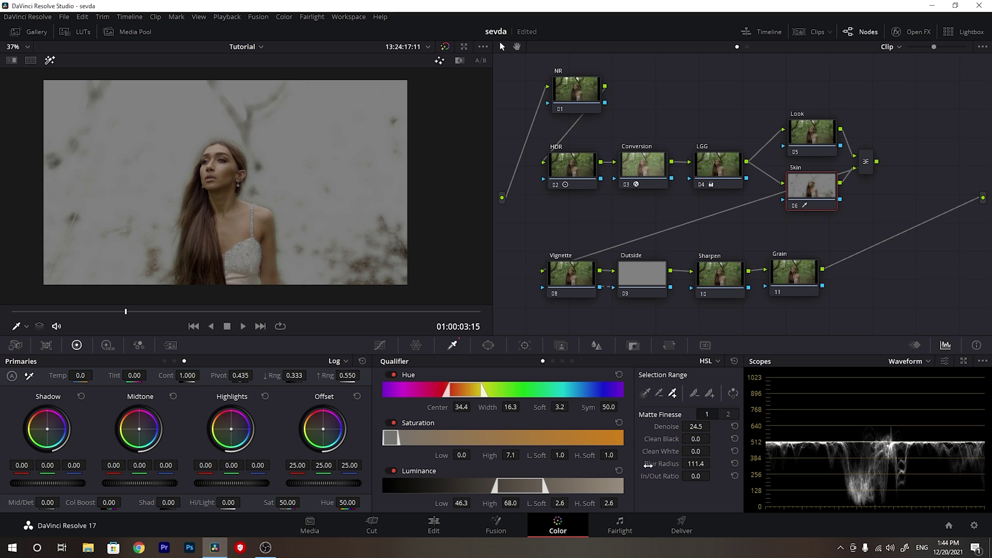
left_click(51, 60)
Step: Darken the Look node by lowering its Offset to 5.25 in all channels
left_click(813, 136)
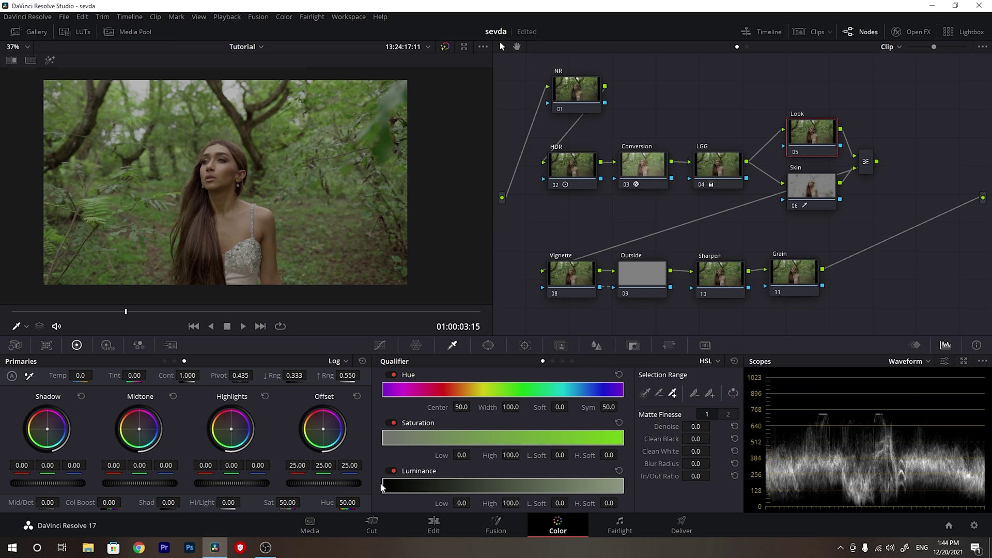
left_click_drag(342, 479, 319, 479)
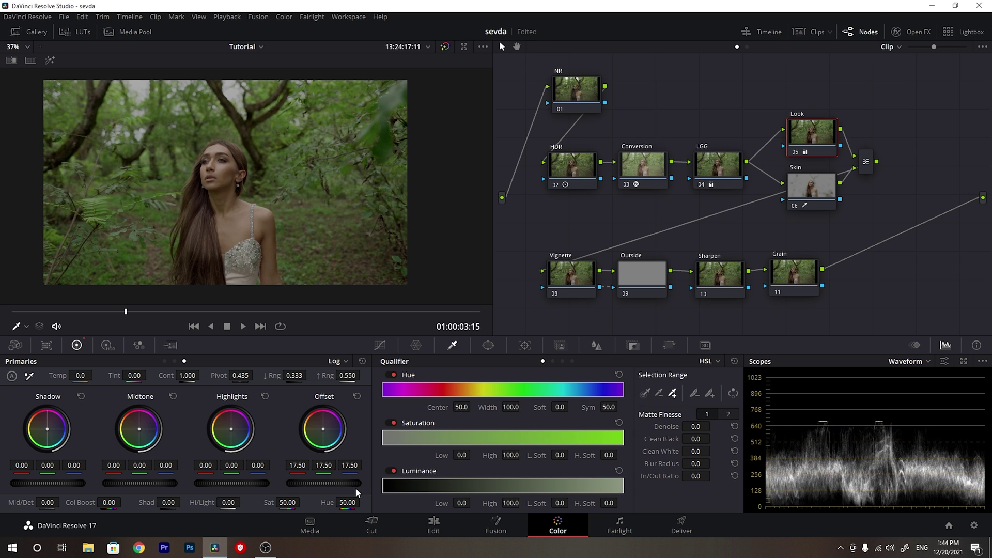
left_click_drag(324, 483, 321, 483)
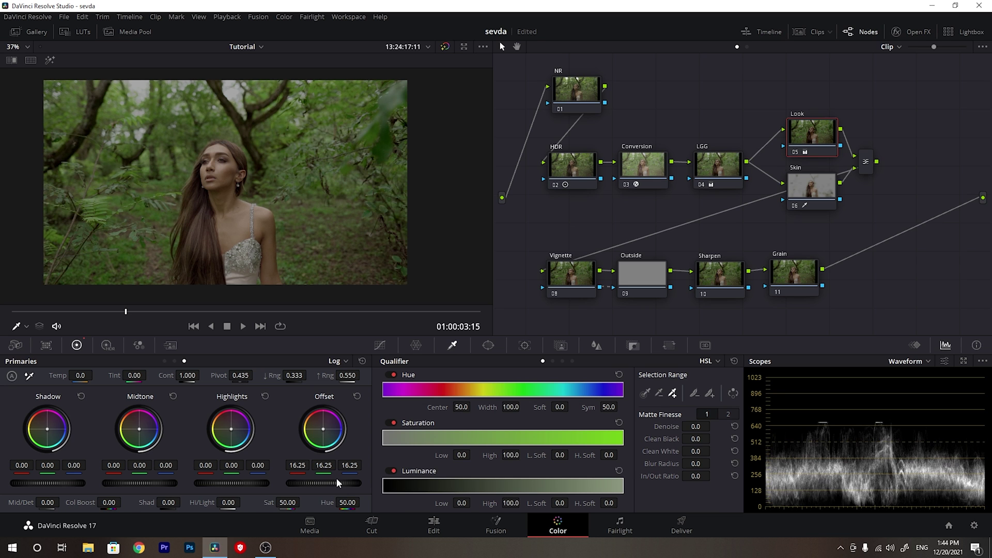
left_click_drag(334, 481, 316, 485)
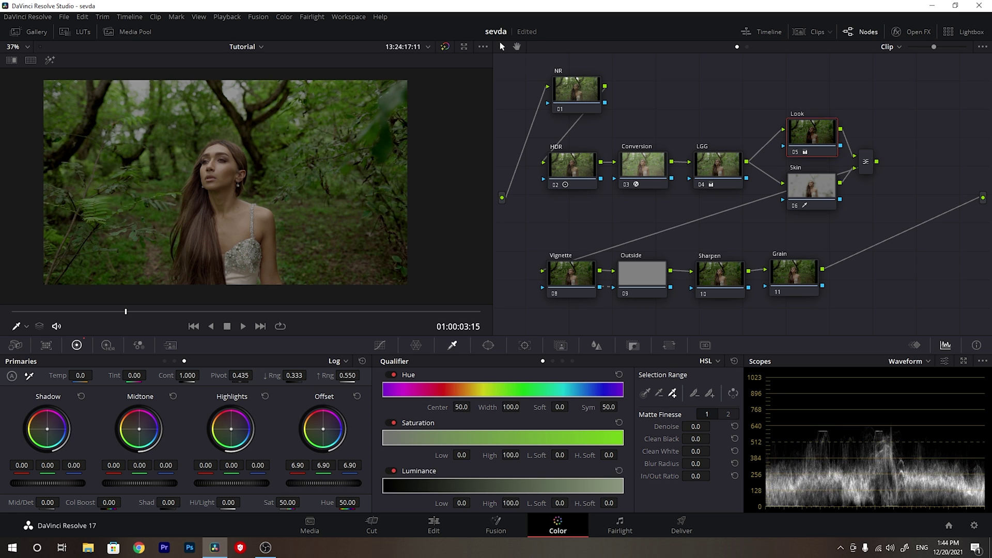
left_click_drag(316, 484, 312, 484)
left_click_drag(330, 483, 313, 484)
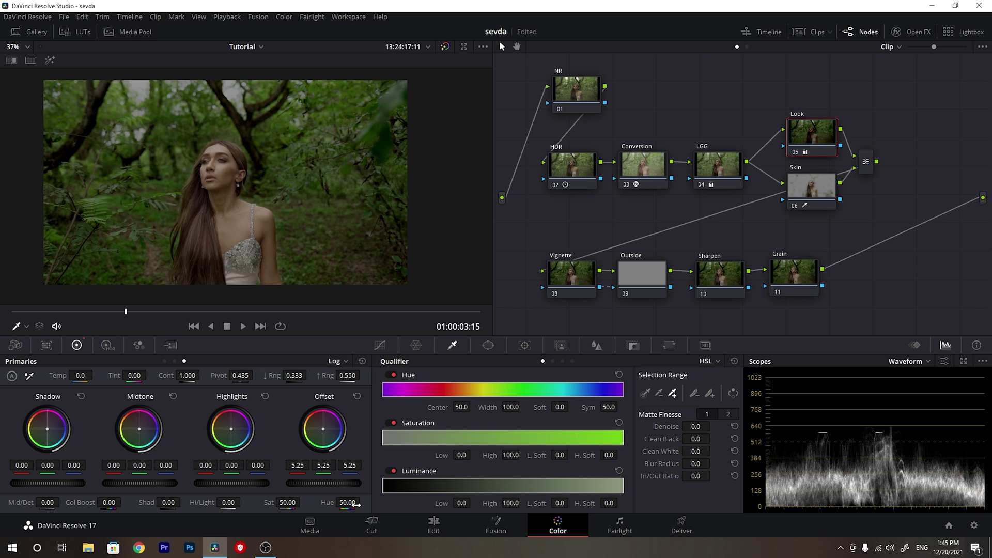
Step: Switch the primaries to Wheels mode, set the Look node's saturation to 20 and raise its Gain to 1.03
left_click(339, 361)
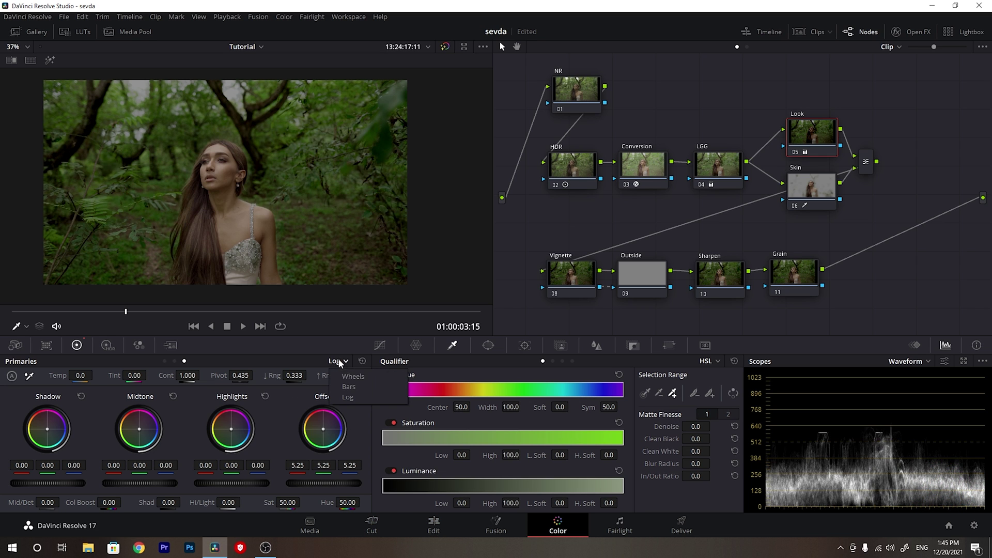
left_click(351, 378)
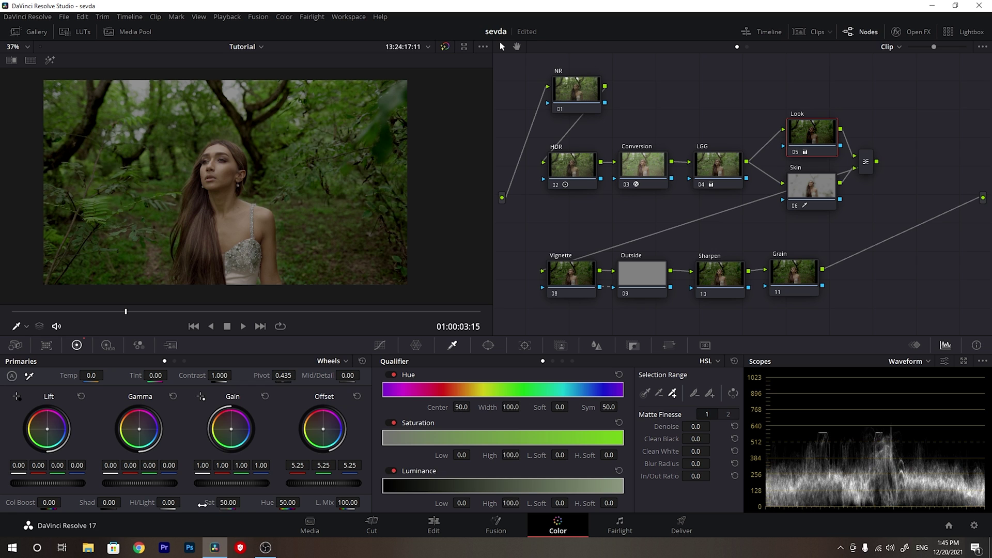
left_click(226, 502)
type("20")
key("Return")
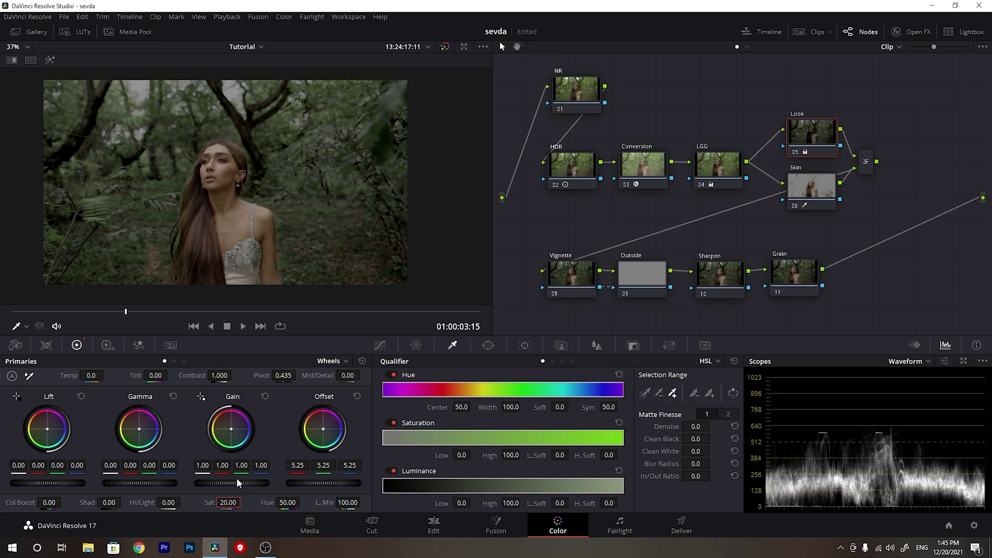
left_click_drag(231, 482, 233, 481)
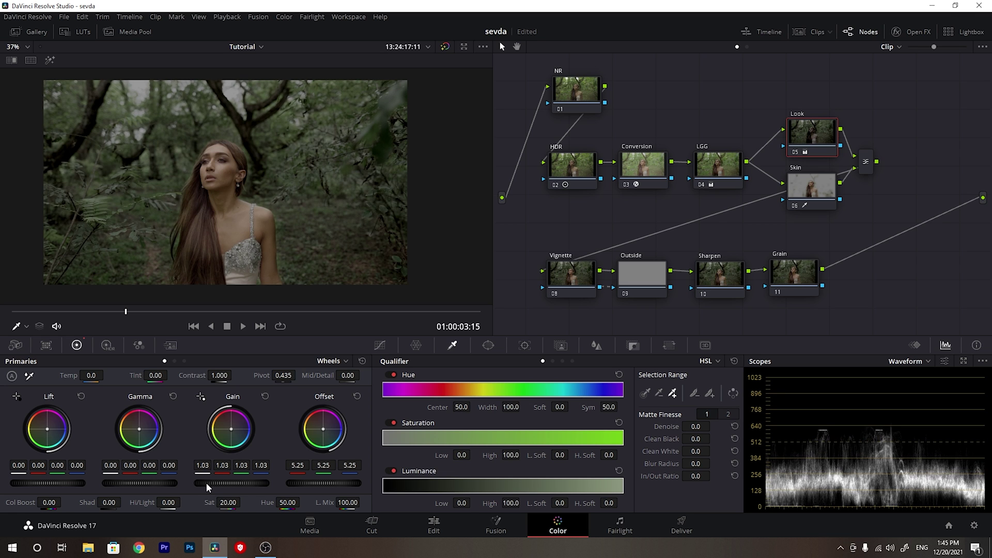
scroll(205, 482, "up", 1)
scroll(206, 482, "down", 2)
Step: Lower the Skin node's Offset to about 16.85 and check the picture full screen
left_click(811, 187)
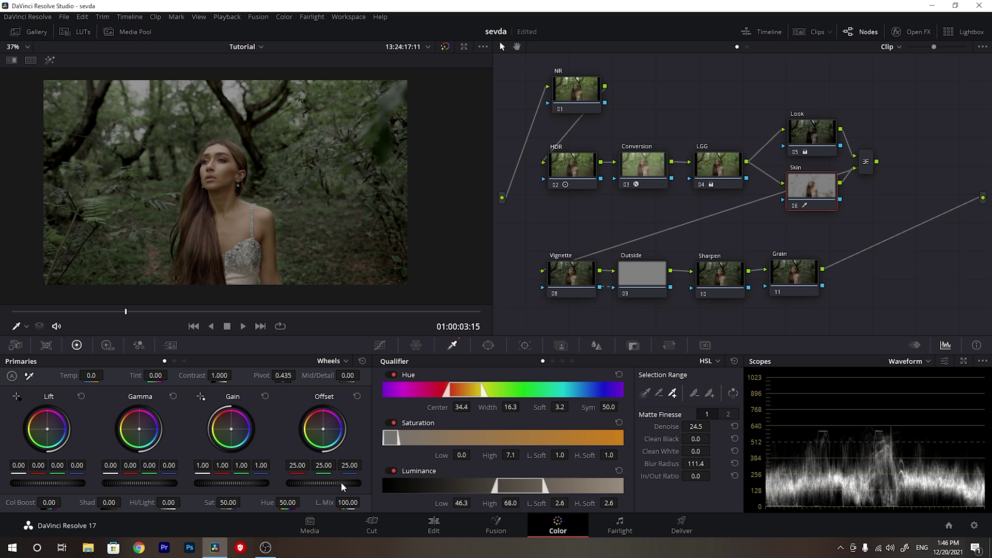
left_click_drag(346, 483, 305, 483)
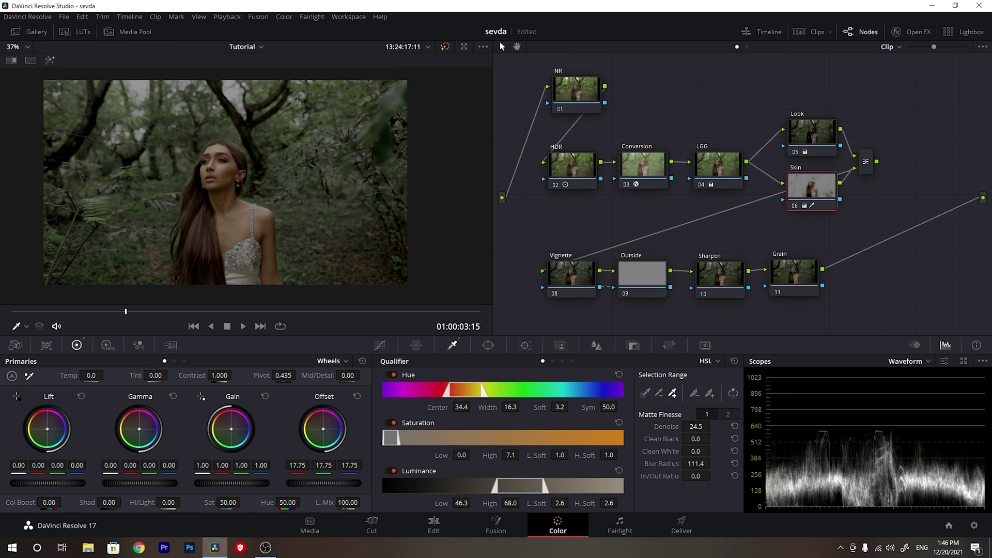
left_click_drag(304, 482, 299, 483)
key("ctrl+f")
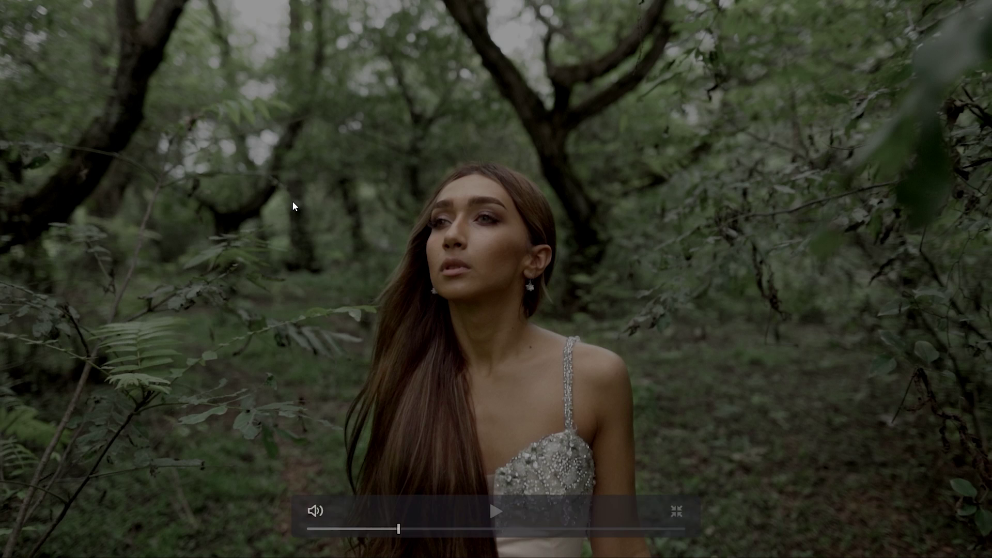
key("Escape")
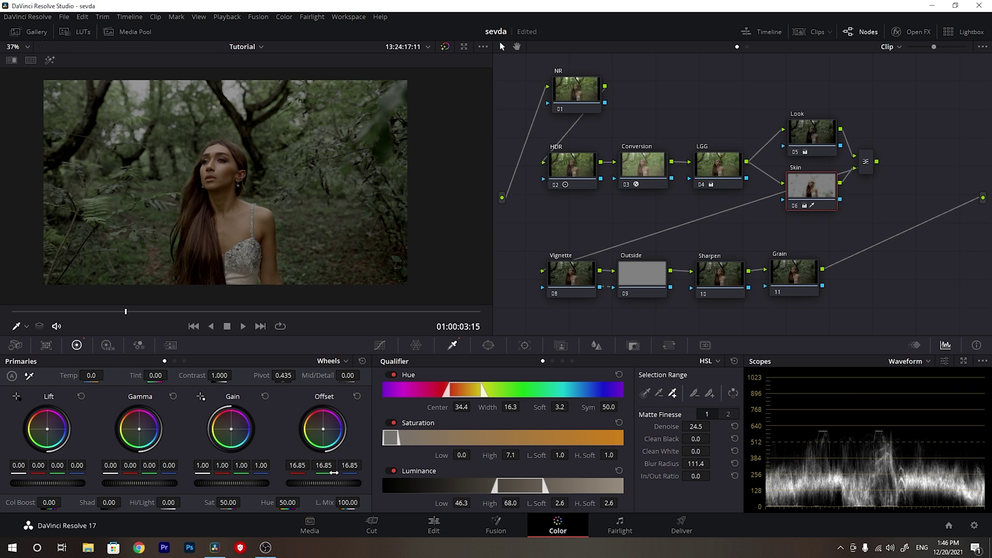
Step: Fine-tune the Skin node's Offset to 15.55, checking it full screen, and set its saturation to 40
left_click_drag(299, 483, 293, 483)
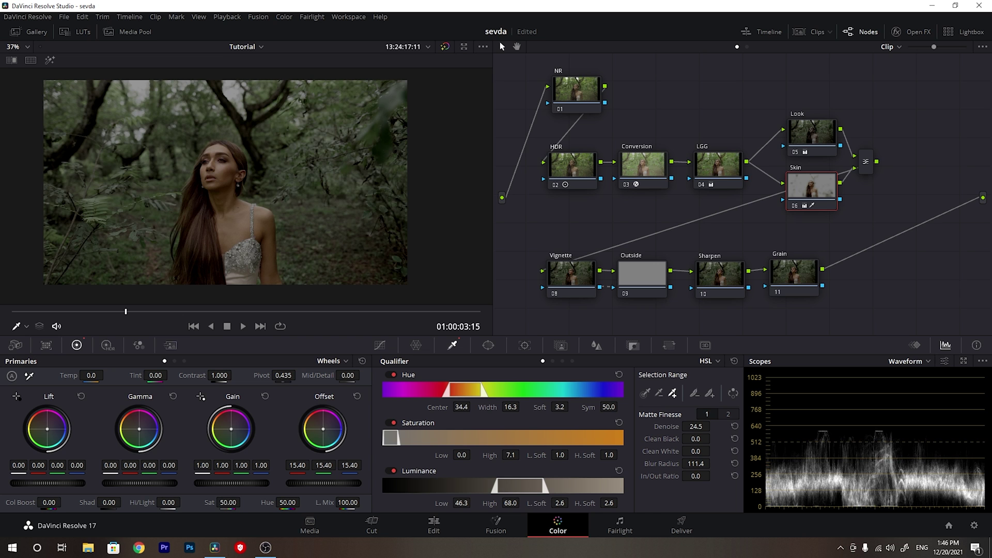
left_click_drag(292, 483, 294, 483)
key("ctrl+f")
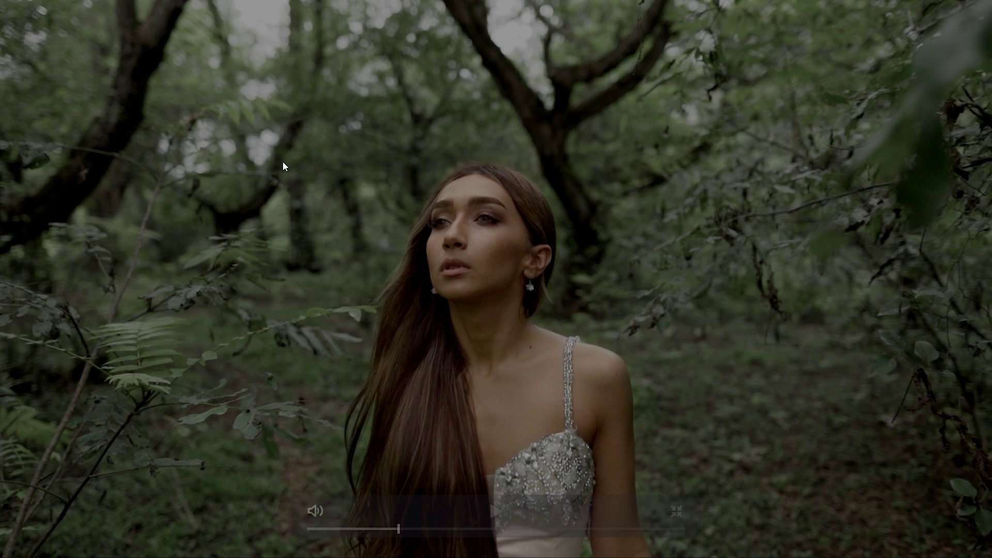
key("Escape")
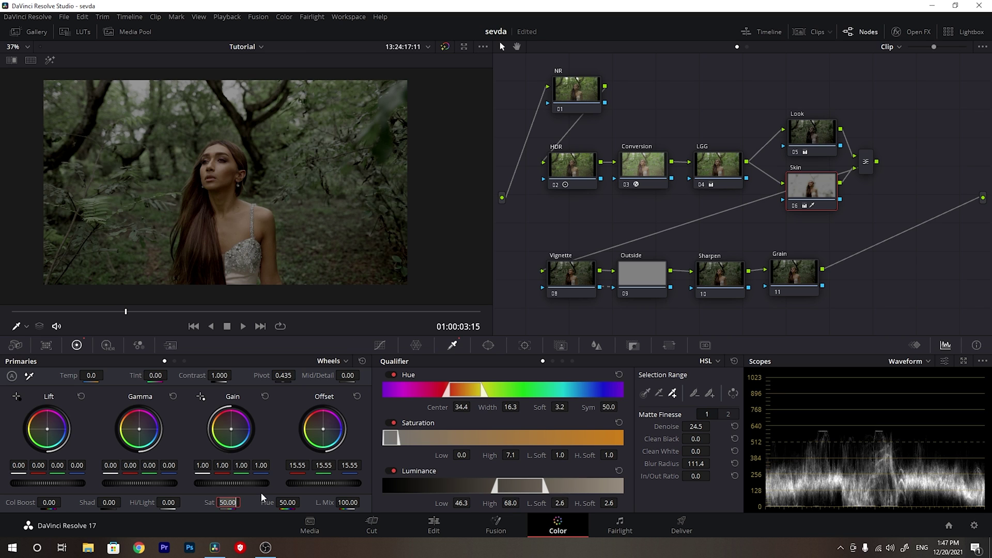
type("40")
key("Return")
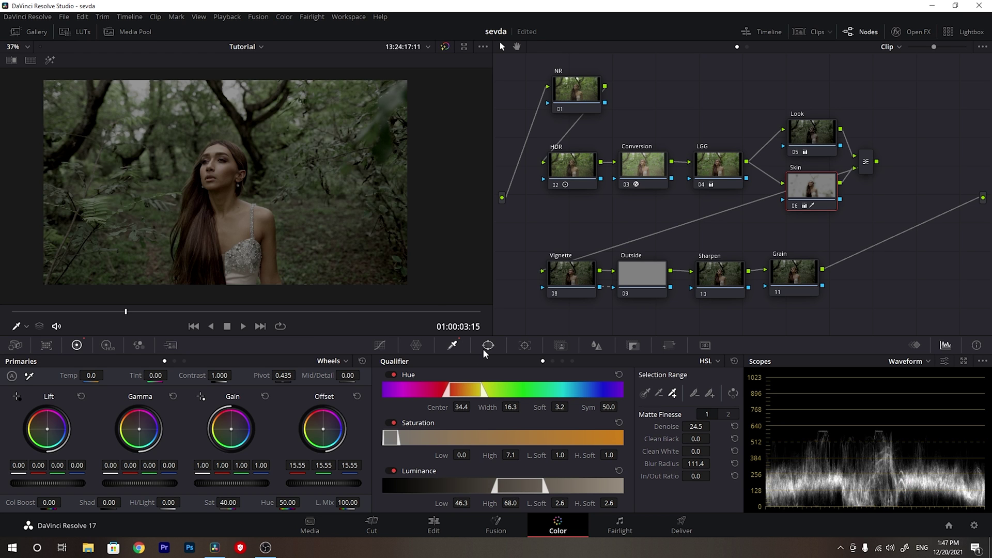
Step: On the Skin node's Sat Vs Sat curve, anchor a low-saturation point and drop the least saturated end to 0.00 output
left_click(379, 346)
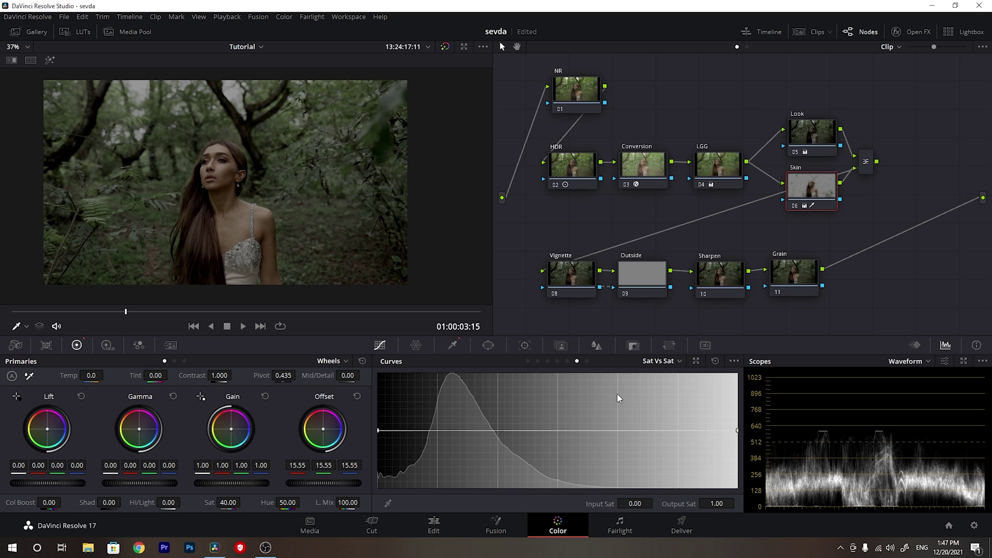
scroll(177, 176, "up", 6)
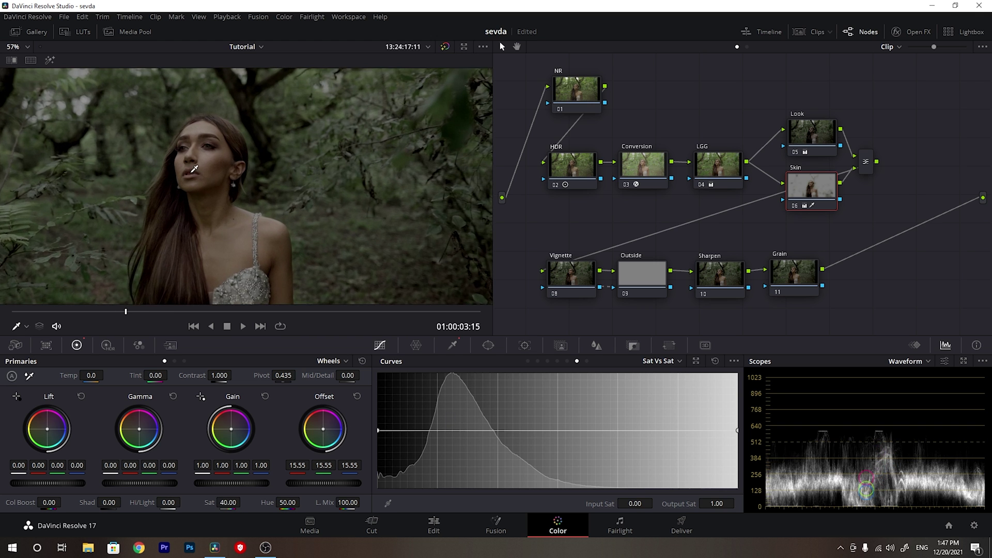
scroll(177, 176, "down", 3)
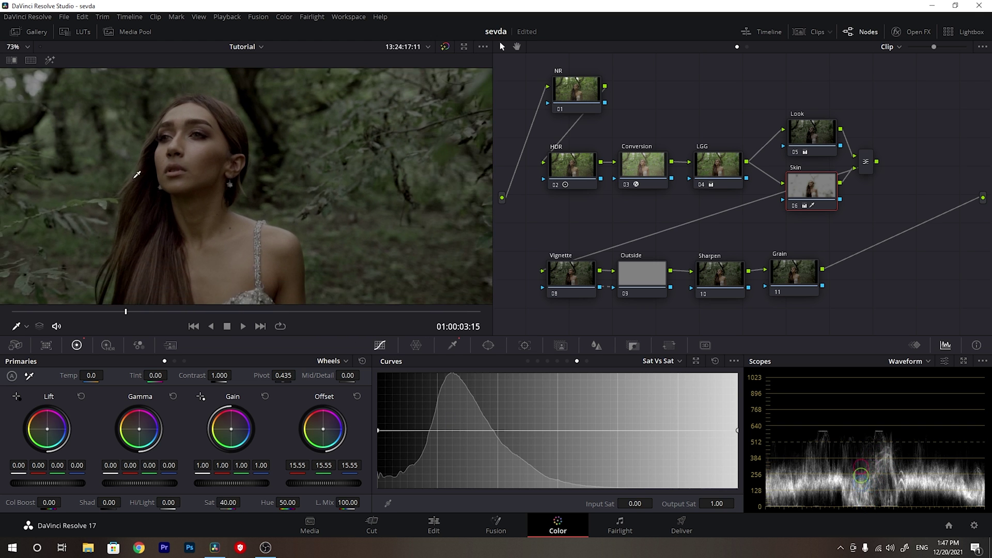
scroll(202, 194, "up", 2)
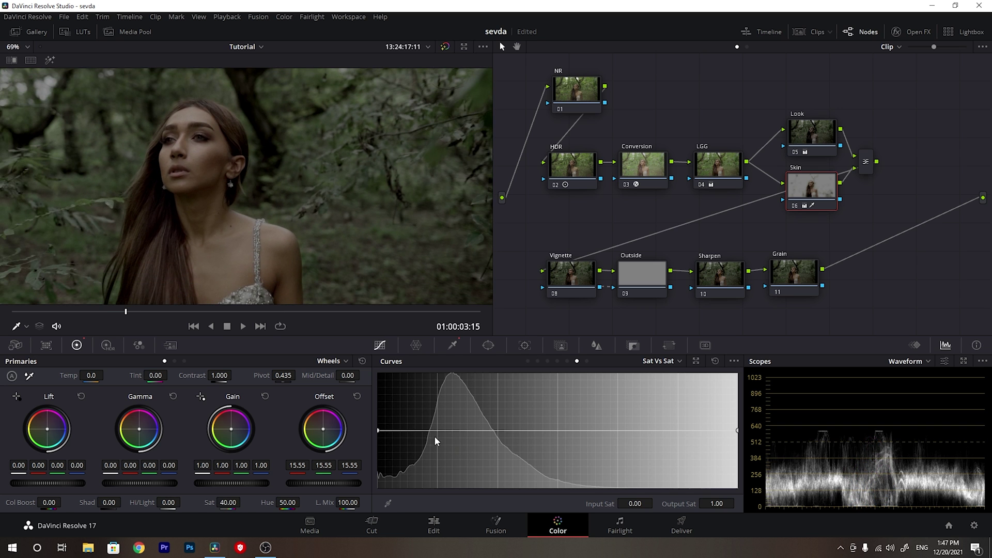
scroll(254, 122, "up", 2)
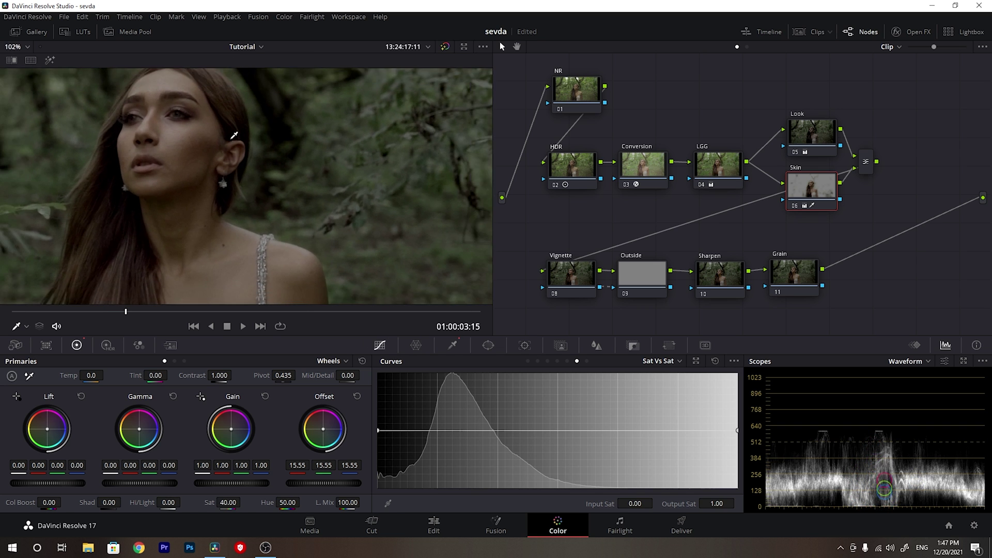
scroll(238, 148, "down", 1)
scroll(238, 148, "down", 2)
scroll(188, 165, "down", 1)
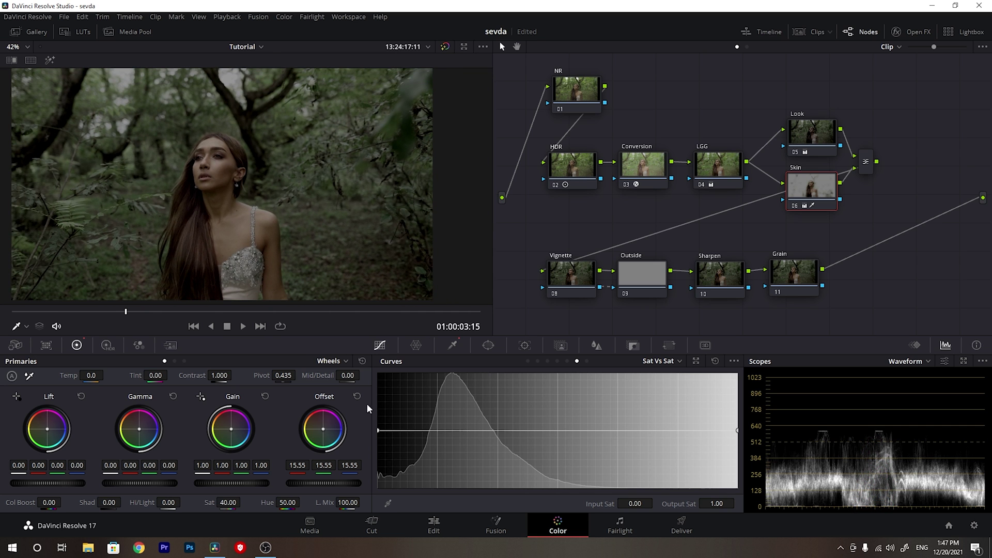
left_click(430, 430)
left_click_drag(379, 430, 307, 525)
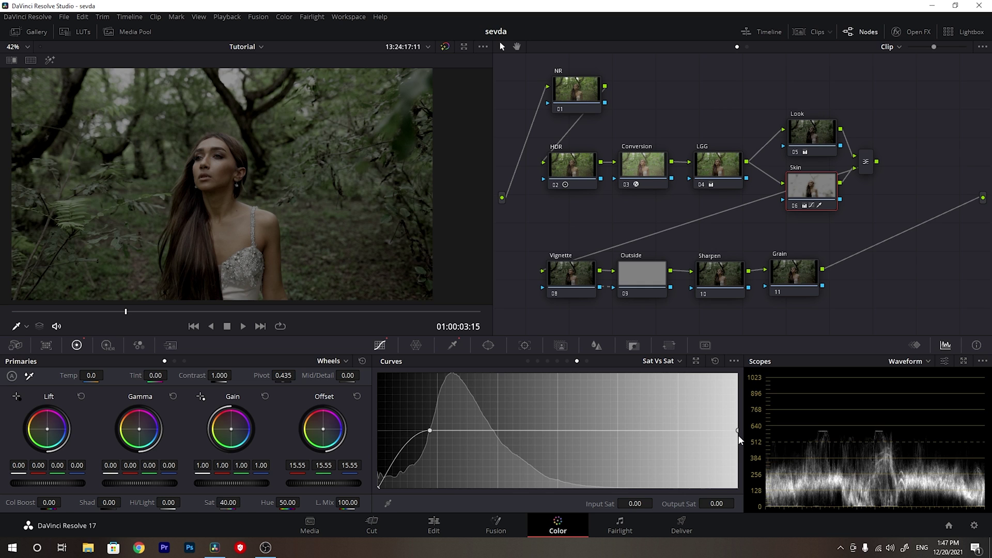
Step: Switch to the Timeline 5 timeline and fit its red saturation bars in the viewer
left_click(252, 47)
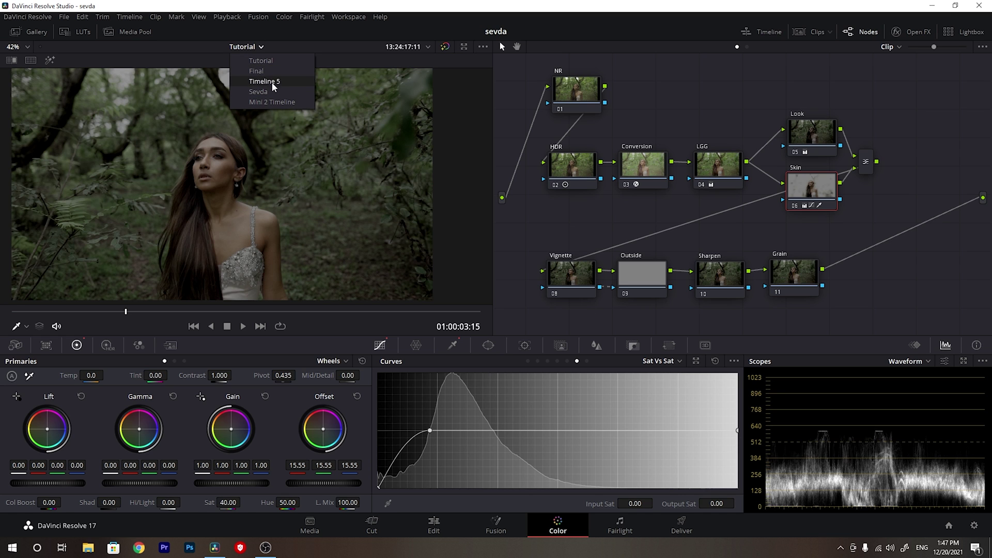
left_click(273, 83)
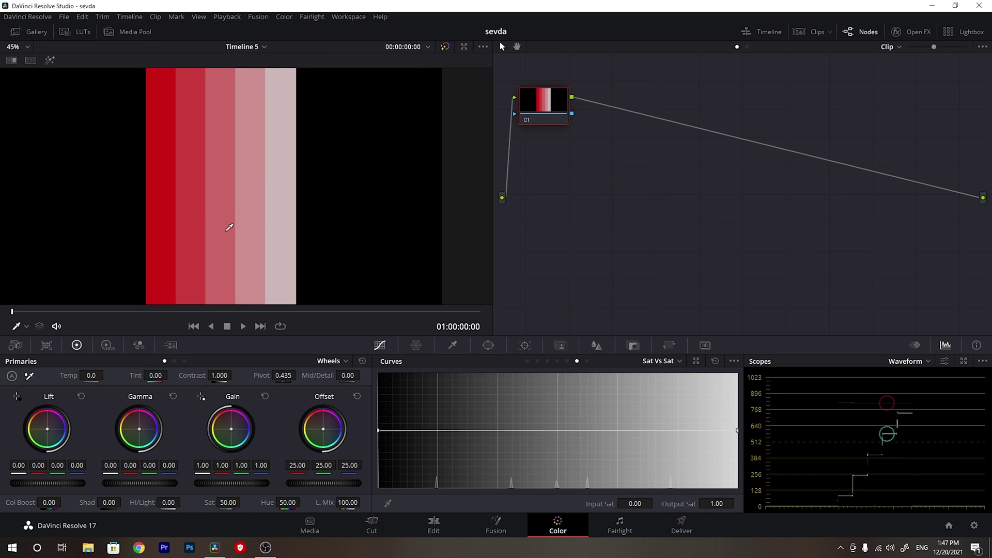
scroll(227, 211, "down", 1)
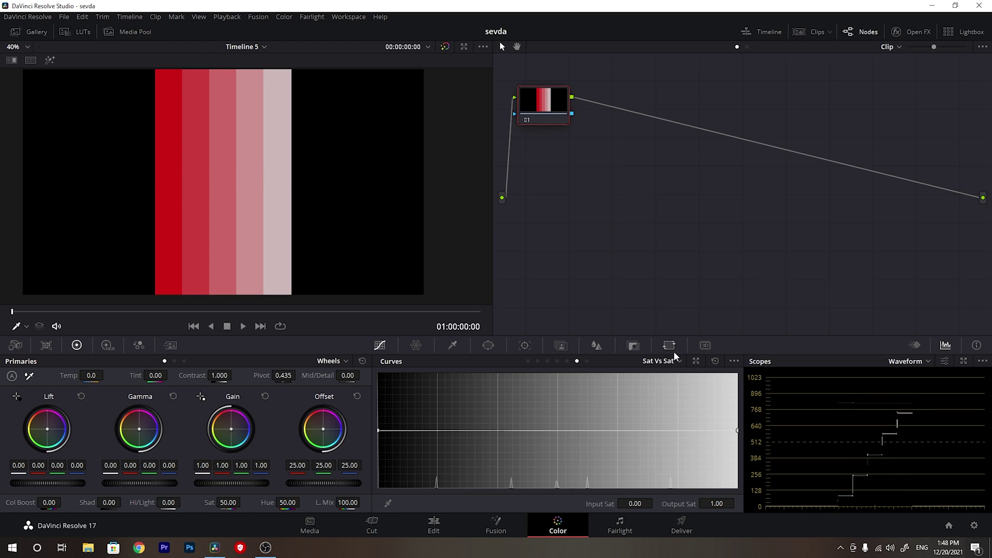
Step: Try anchoring the Sat Vs Sat curve near its middle and dropping the most saturated end to 0.00, and reset the curve
left_click(618, 431)
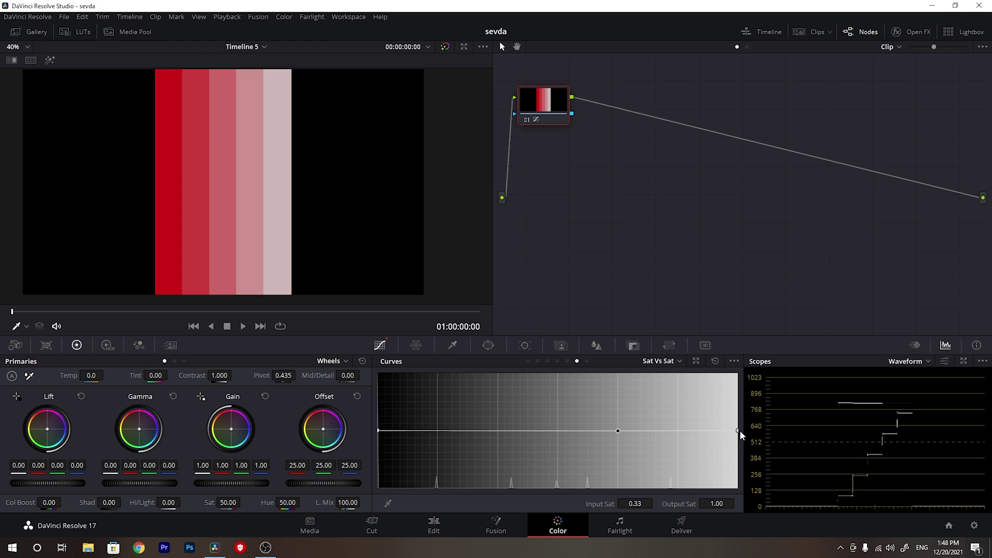
mouse_move(738, 437)
left_mouse_down()
mouse_move(735, 510)
mouse_move(738, 429)
mouse_move(746, 479)
mouse_move(757, 432)
left_mouse_up()
left_click(545, 431)
left_click_drag(545, 430, 546, 429)
left_click_drag(737, 432, 745, 543)
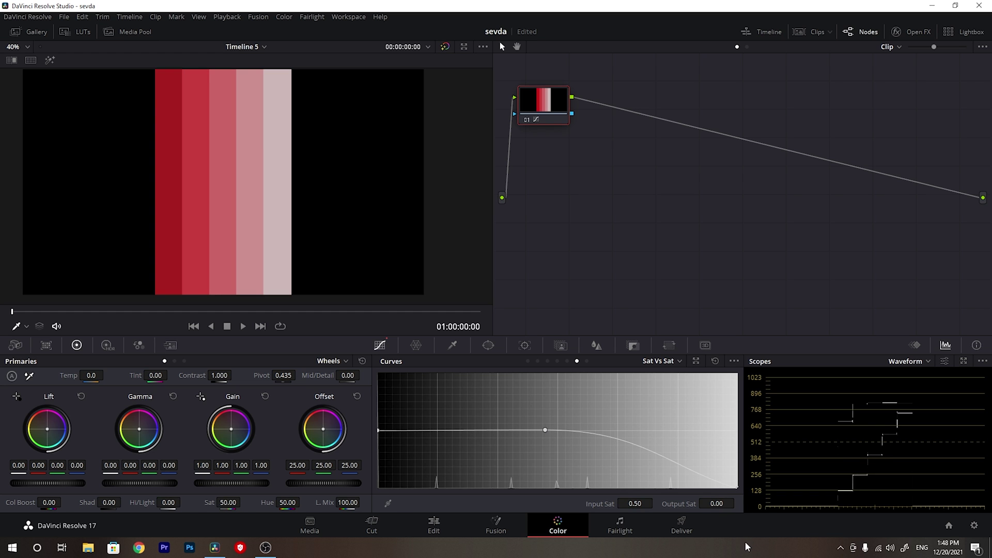
left_click(715, 361)
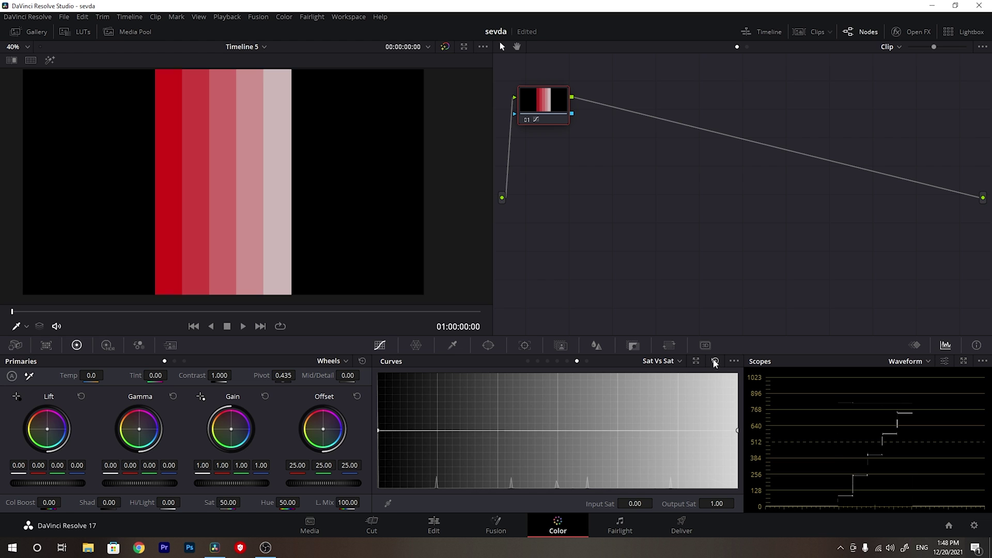
Step: Anchor the Sat Vs Sat curve near its middle and drop the least saturated end to 0.00 output
left_click(557, 428)
left_click_drag(557, 427, 559, 430)
left_click_drag(378, 431, 378, 507)
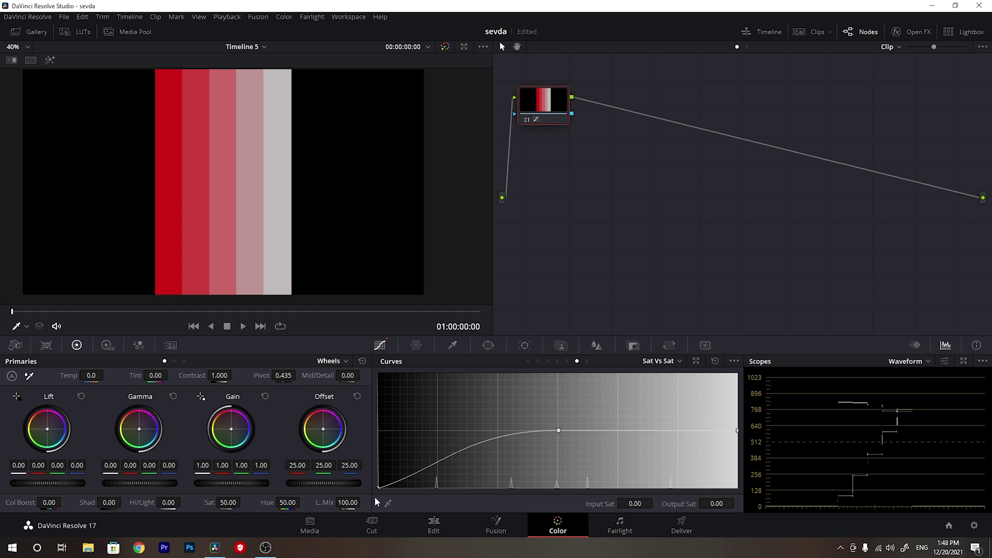
Step: Switch back to the Tutorial timeline and review the graded portrait clip full screen, as a still and in playback
left_click(263, 47)
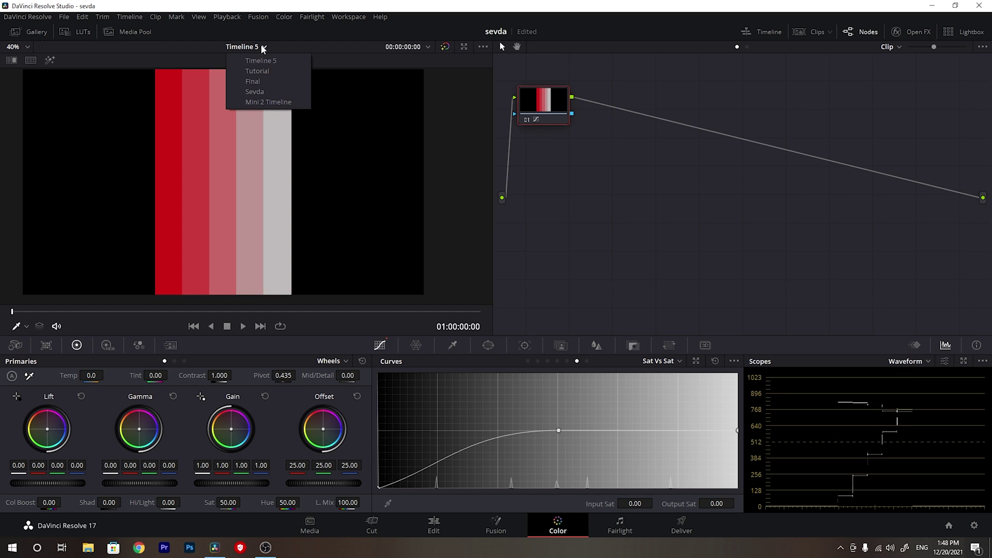
left_click(268, 72)
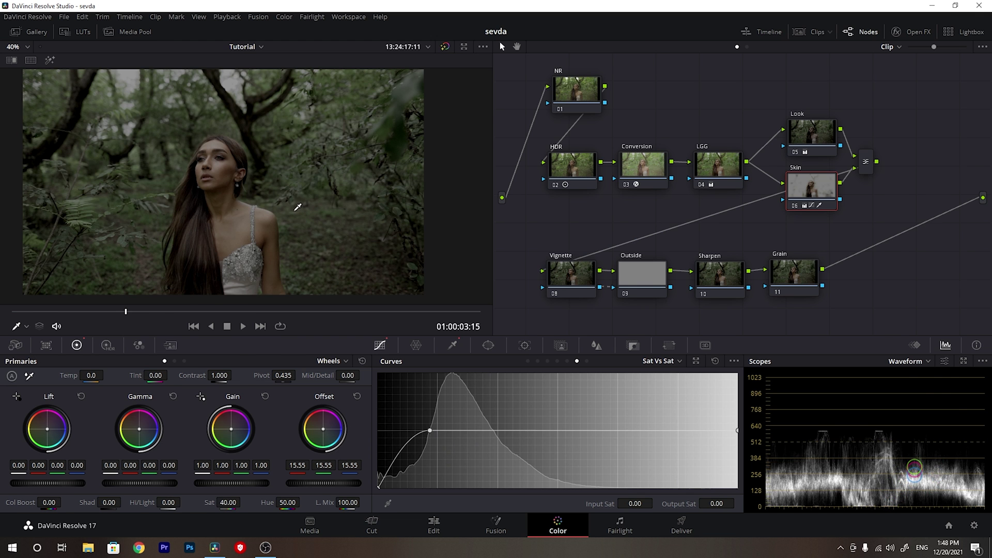
key("ctrl+f")
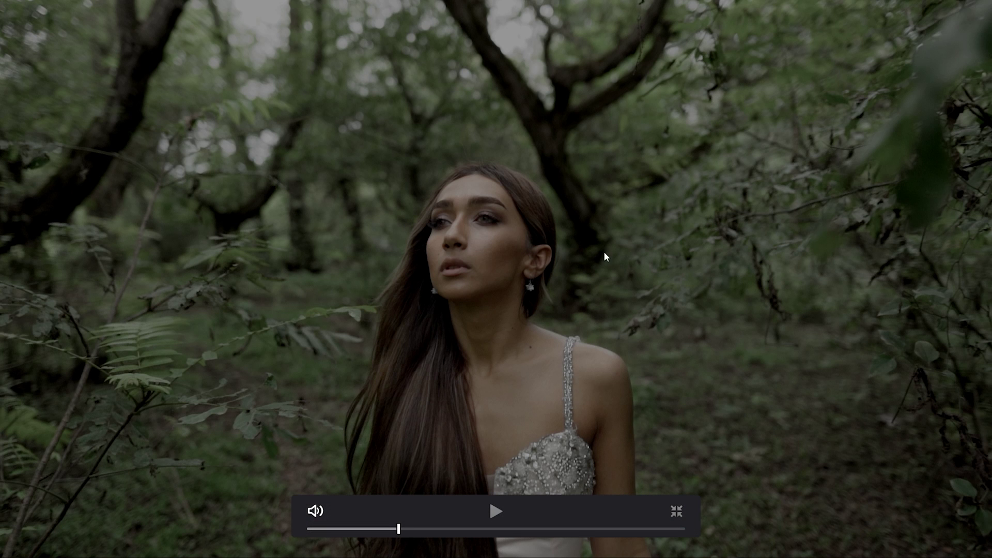
key("Escape")
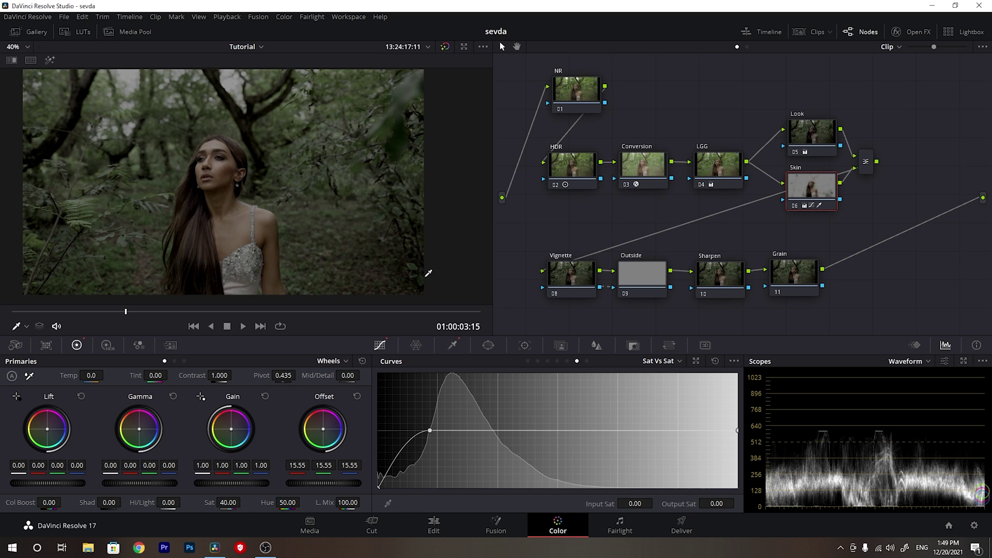
left_click_drag(105, 314, 79, 314)
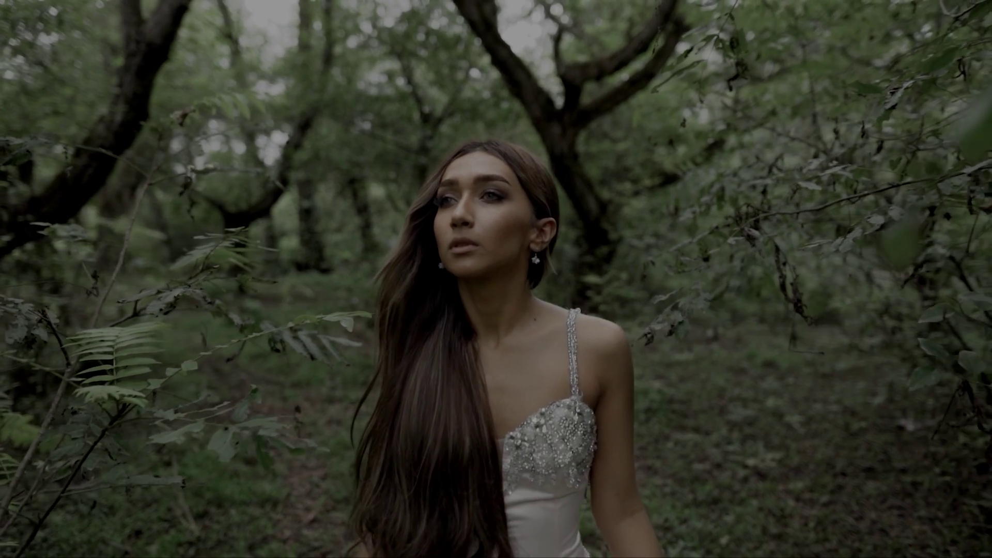
mouse_move(343, 250)
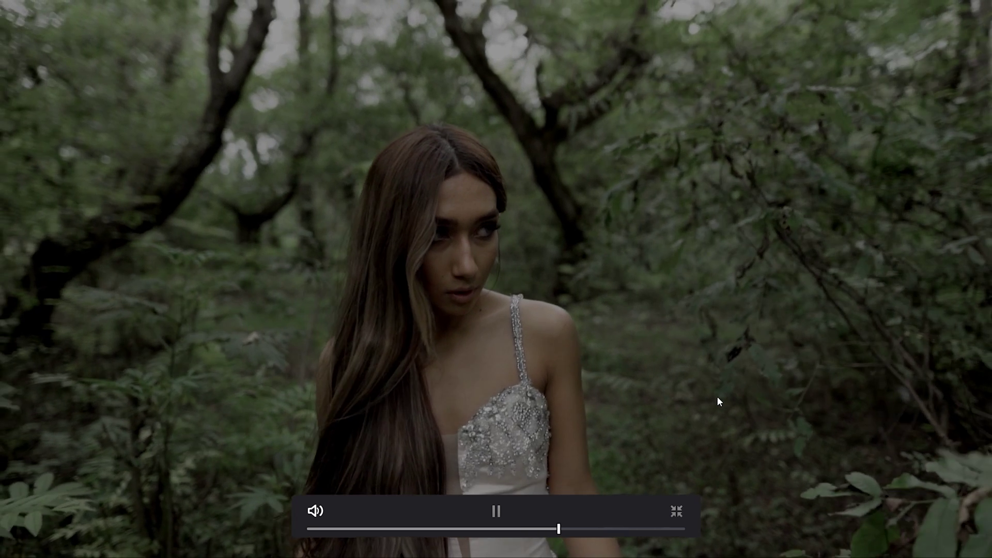
key("space")
key("Escape")
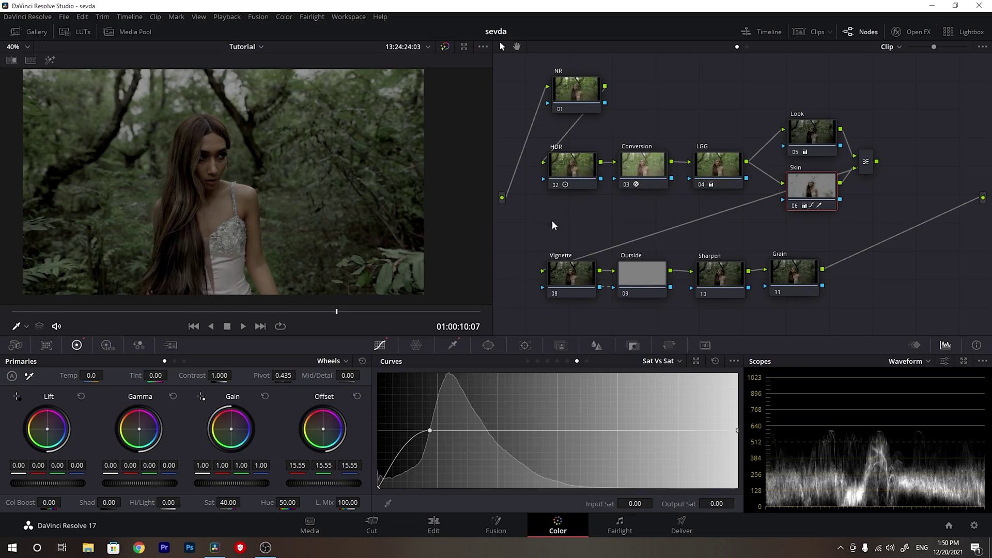
Step: On the NR node, set temporal noise reduction to 3 frames with luma and chroma thresholds of 7.8, and the spatial chroma threshold to 7.4
left_click_drag(336, 312, 227, 319)
key("shift+;")
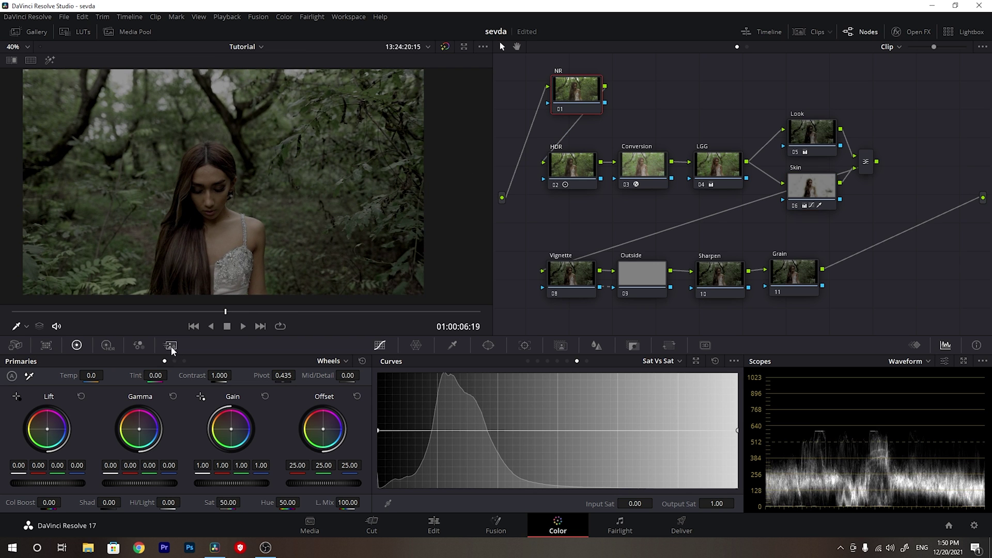
left_click(170, 346)
left_click(72, 390)
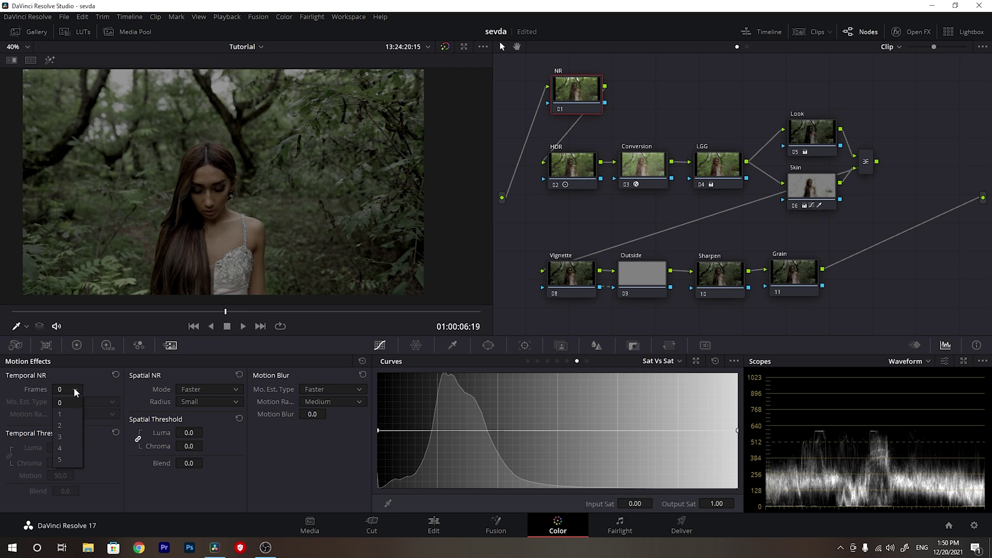
left_click(67, 435)
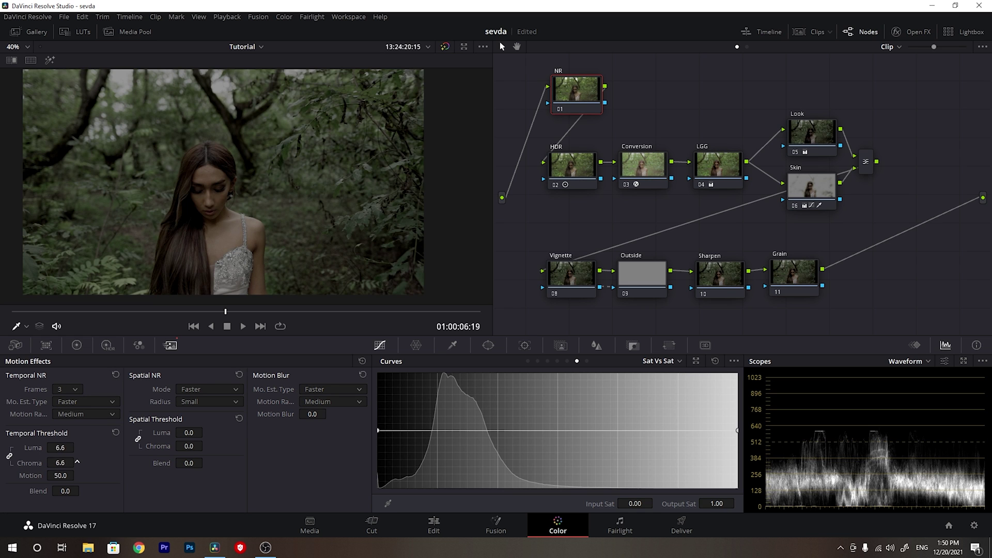
left_click_drag(78, 462, 78, 461)
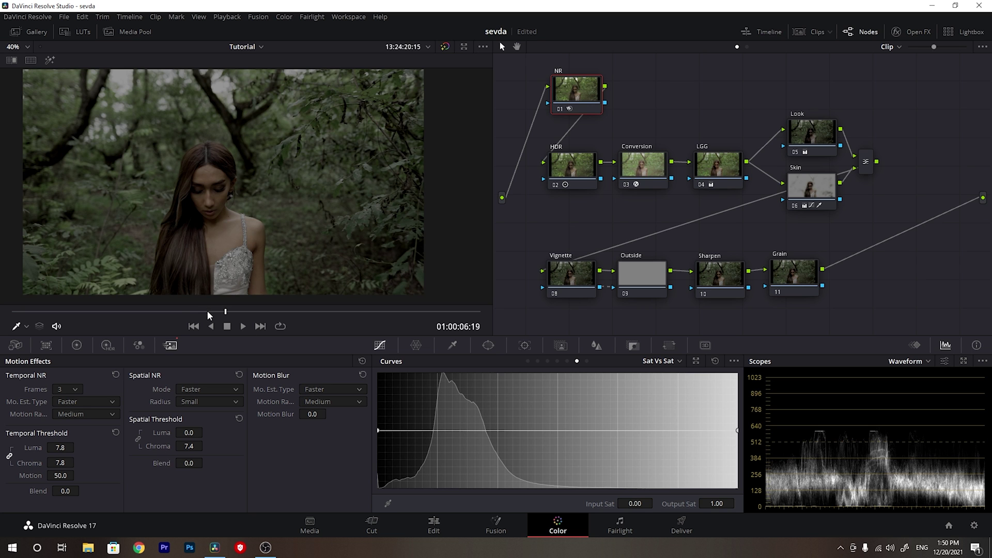
Step: Examine the Skin node's highlighted qualifier selection and play the clip full screen to check the skin and noise
left_click_drag(184, 316, 173, 314)
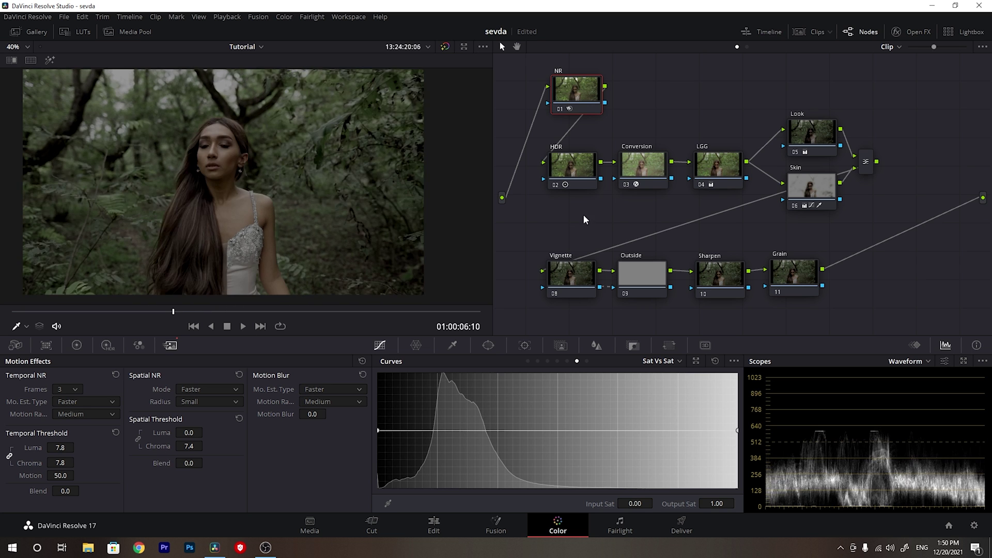
left_click(821, 191)
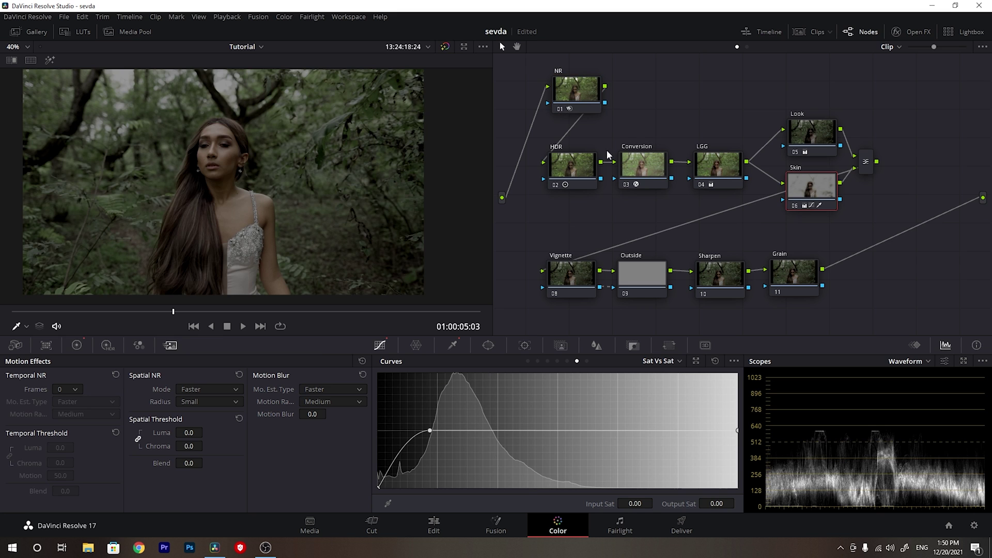
left_click(49, 61)
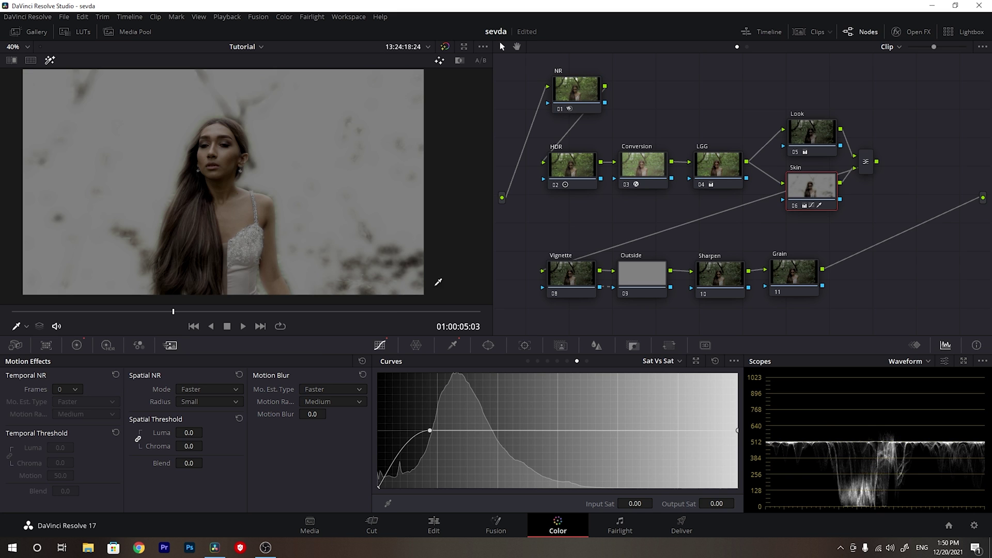
key("shift+h")
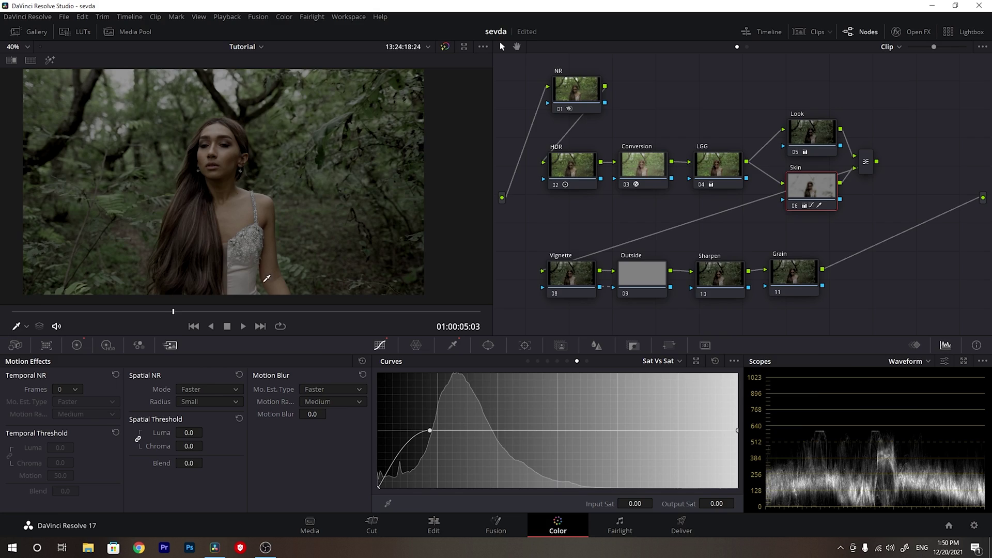
key("p")
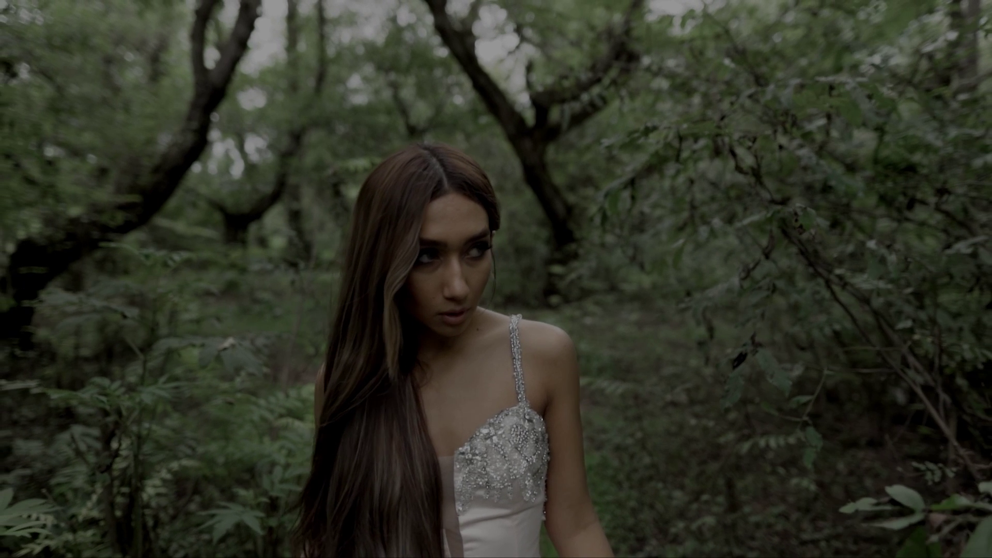
key("Escape")
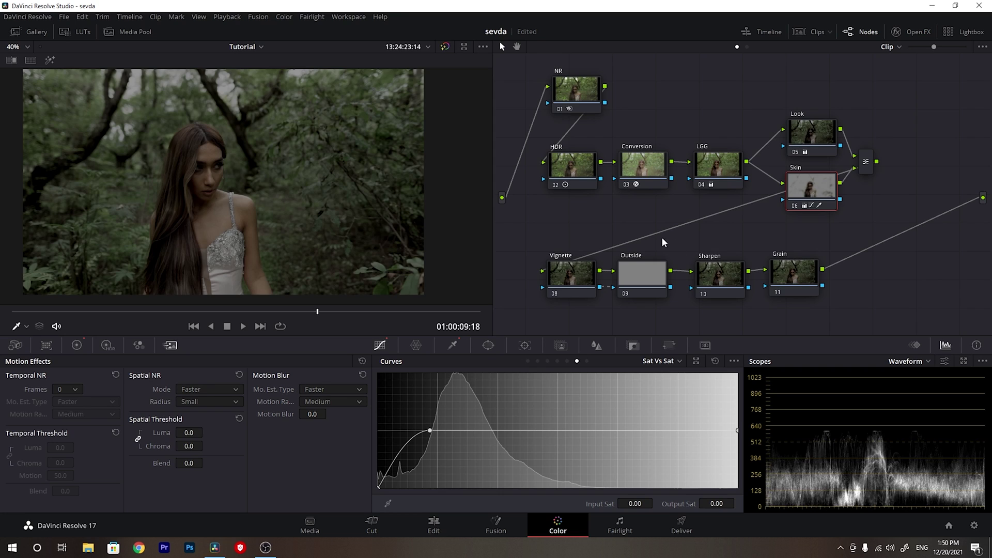
Step: Disable the NR node and set the In/Out Ratio of the Skin node's qualifier matte to -26.0 at 01:00:12:23
left_click(580, 89)
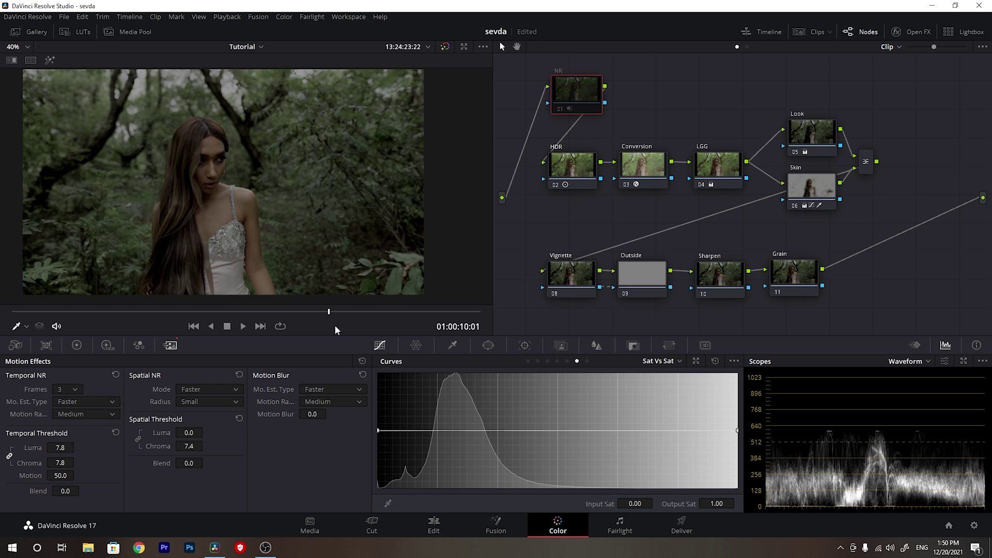
left_click_drag(329, 314, 420, 322)
left_click(810, 199)
left_click(452, 345)
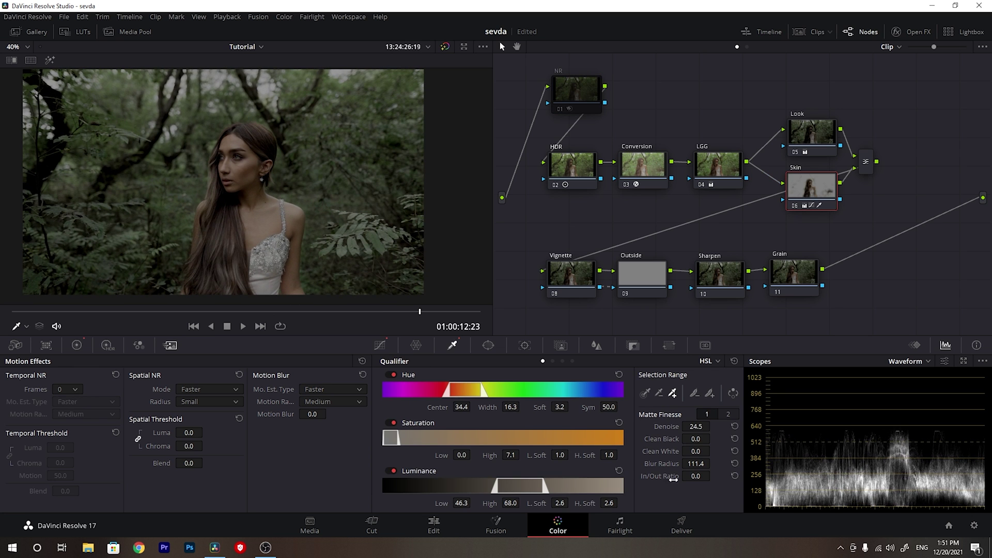
left_click_drag(666, 475, 713, 476)
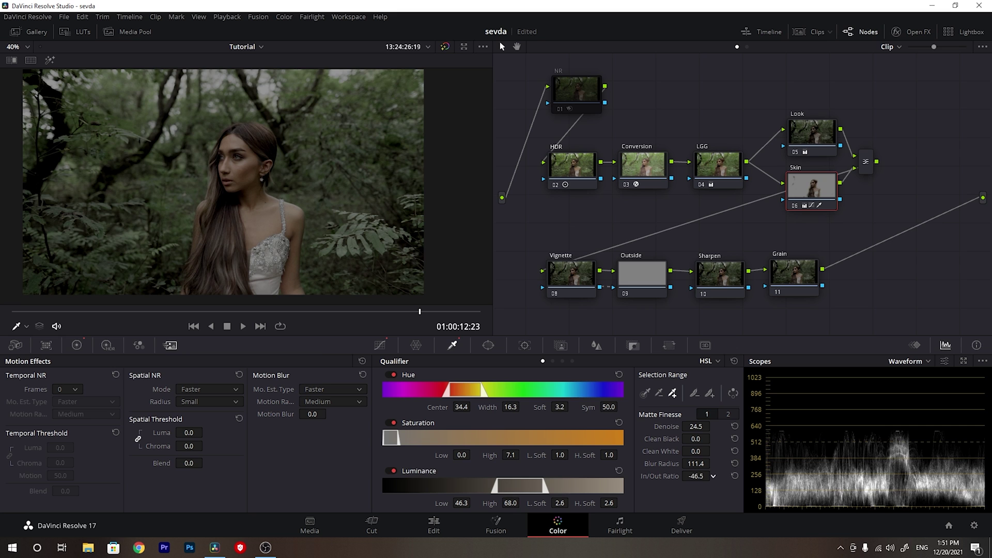
double_click(659, 478)
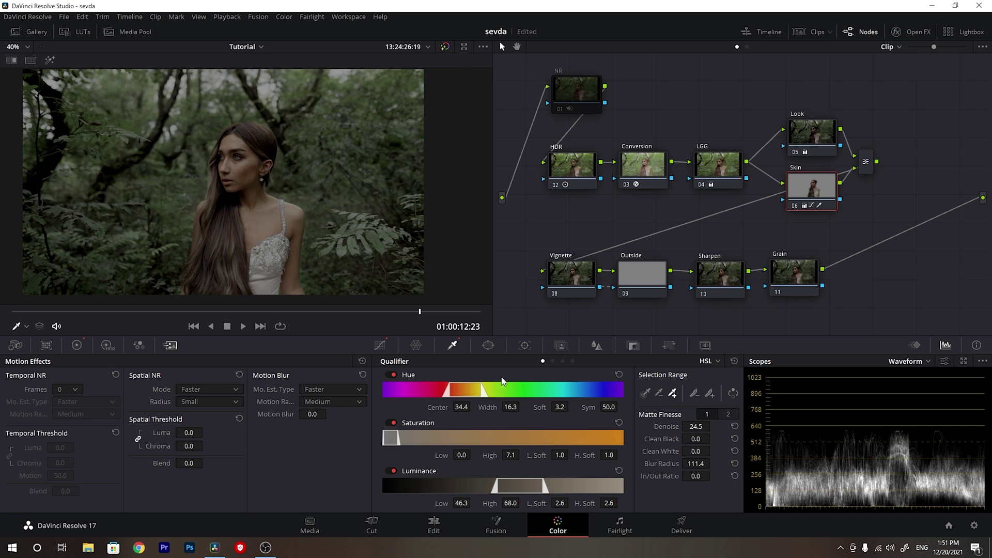
scroll(350, 246, "up", 2)
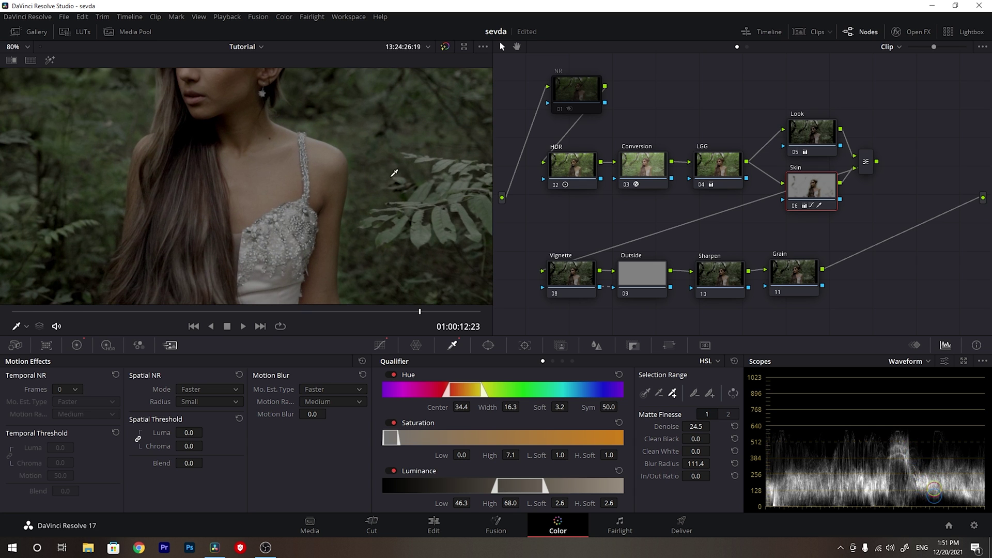
left_click_drag(659, 475, 634, 476)
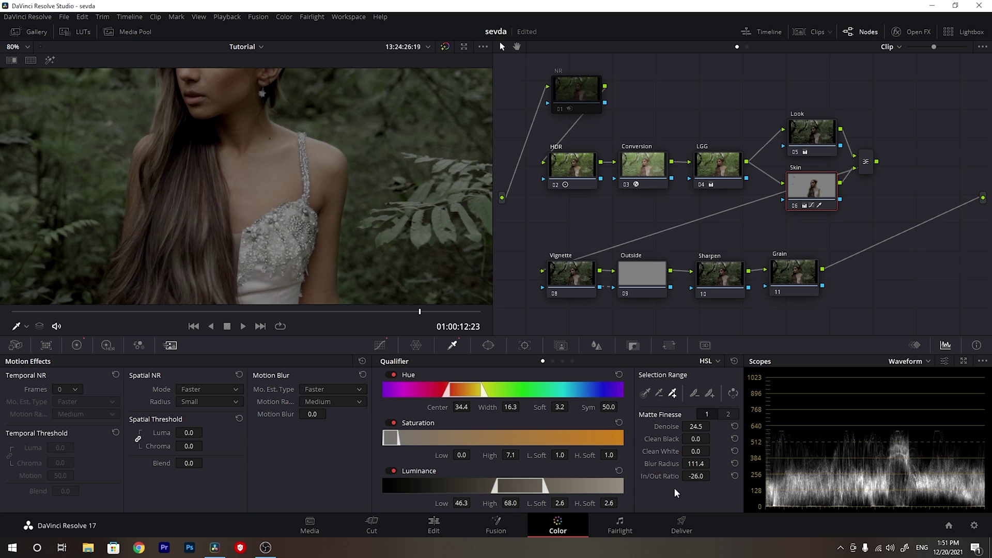
Step: Re-enable the NR node and check the whole frame full screen
scroll(309, 194, "down", 1)
scroll(309, 193, "down", 4)
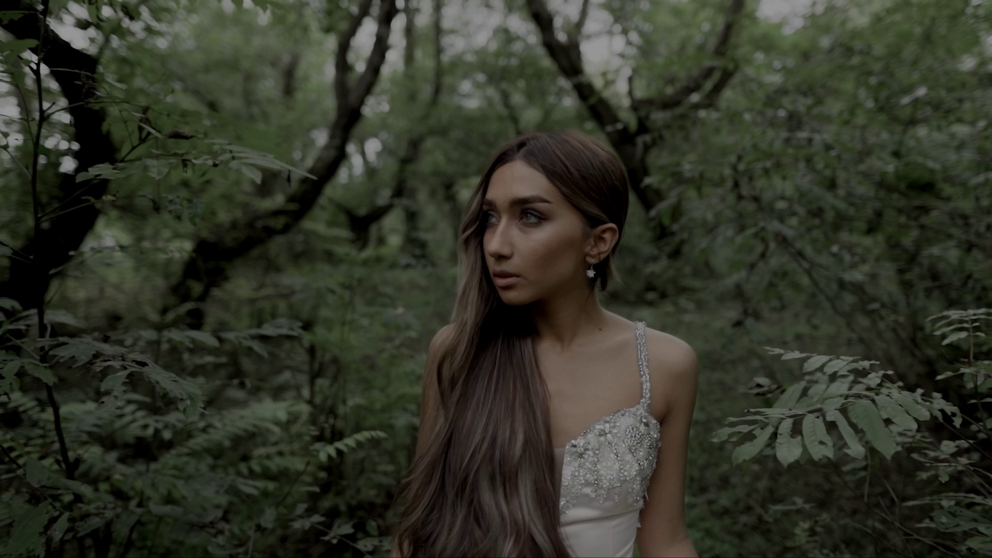
key("Escape")
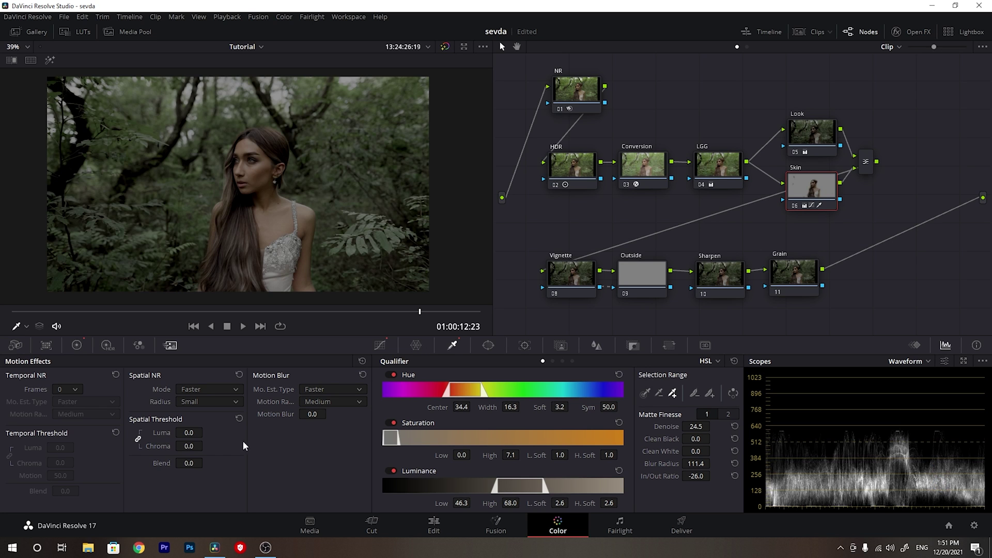
Step: Lower the Skin node's Lift to -0.01 in the primaries and check the frame full screen
left_click(77, 345)
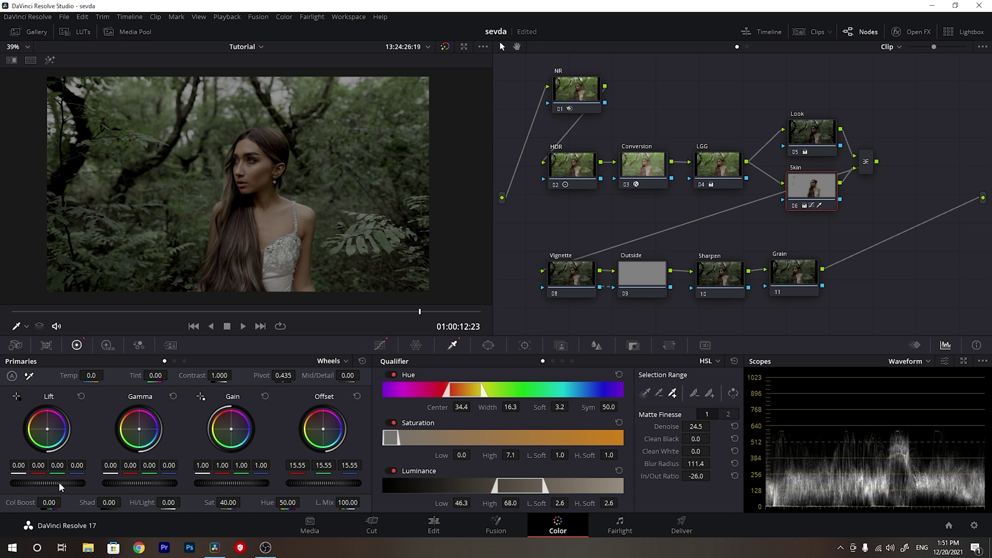
scroll(59, 482, "down", 1)
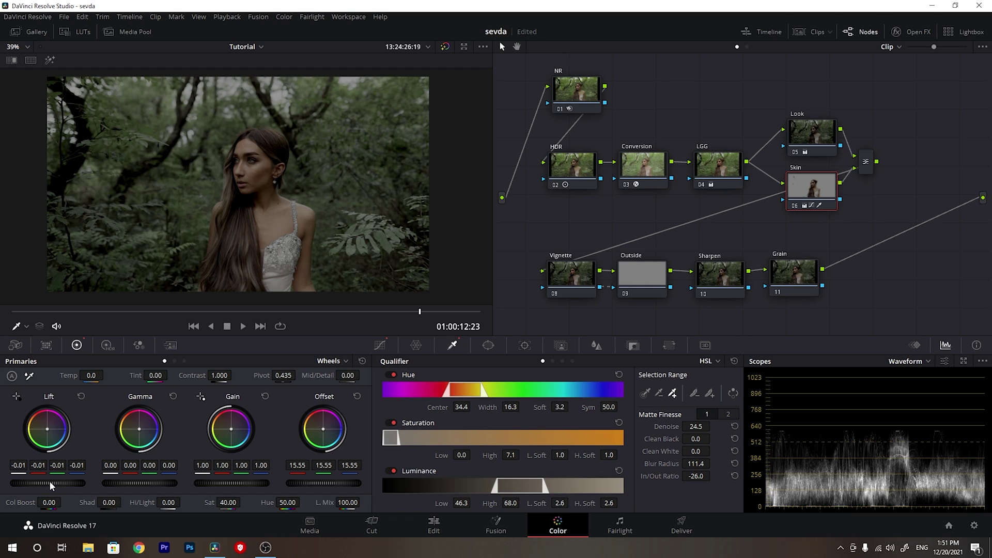
left_click_drag(49, 480, 49, 482)
key("p")
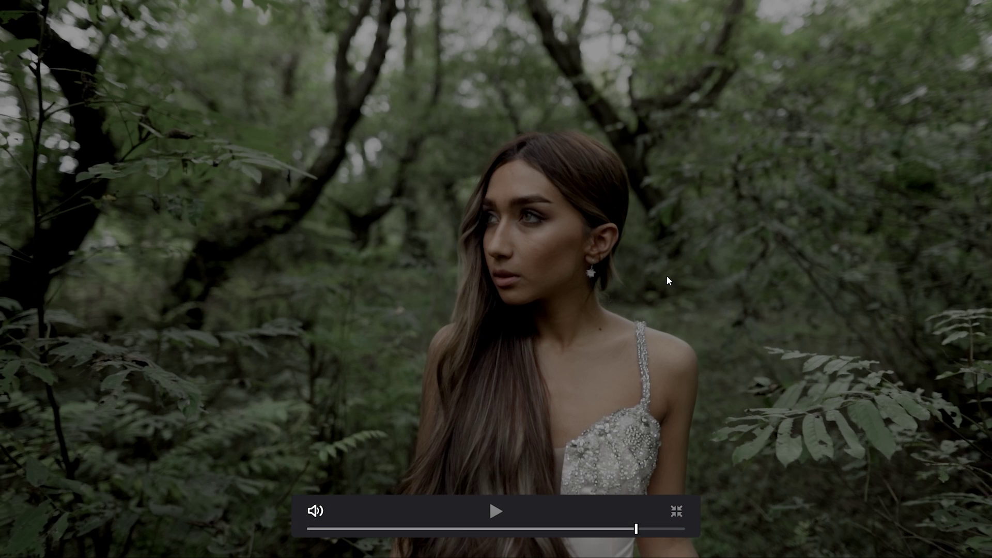
key("Escape")
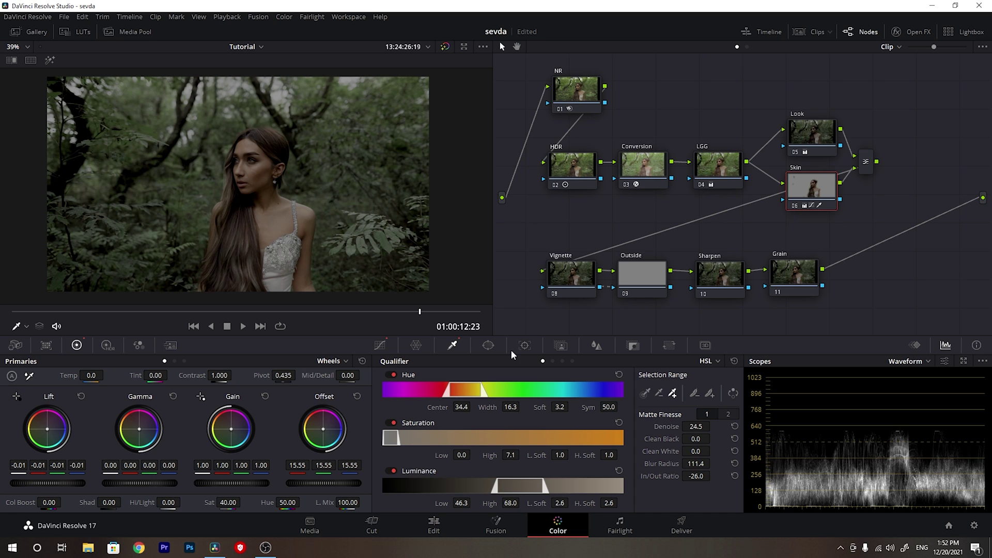
Step: Add a circle window to the Vignette node, stretched to the frame edges at size 60.73 and aspect 70.96, with softness 10.75
left_click(488, 346)
left_click(569, 282)
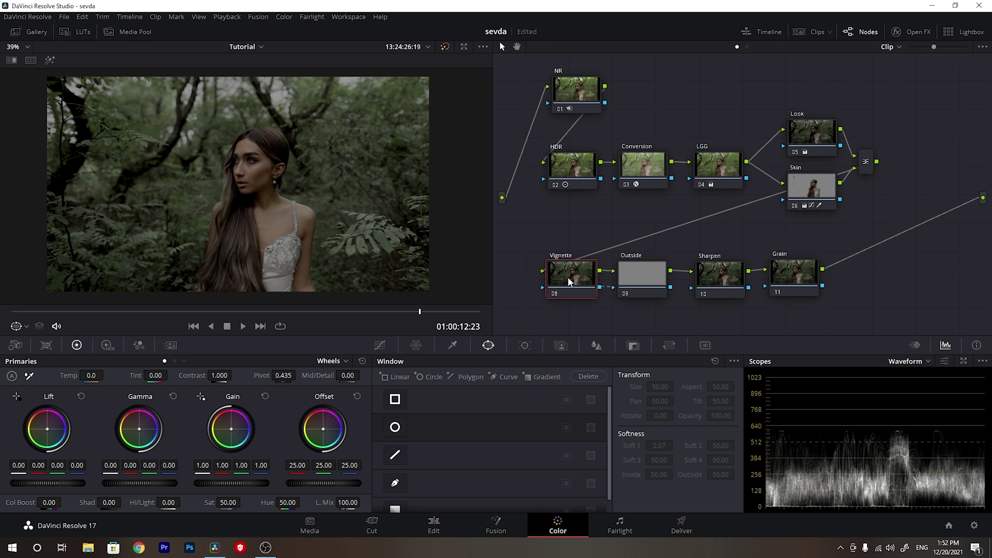
left_click(394, 428)
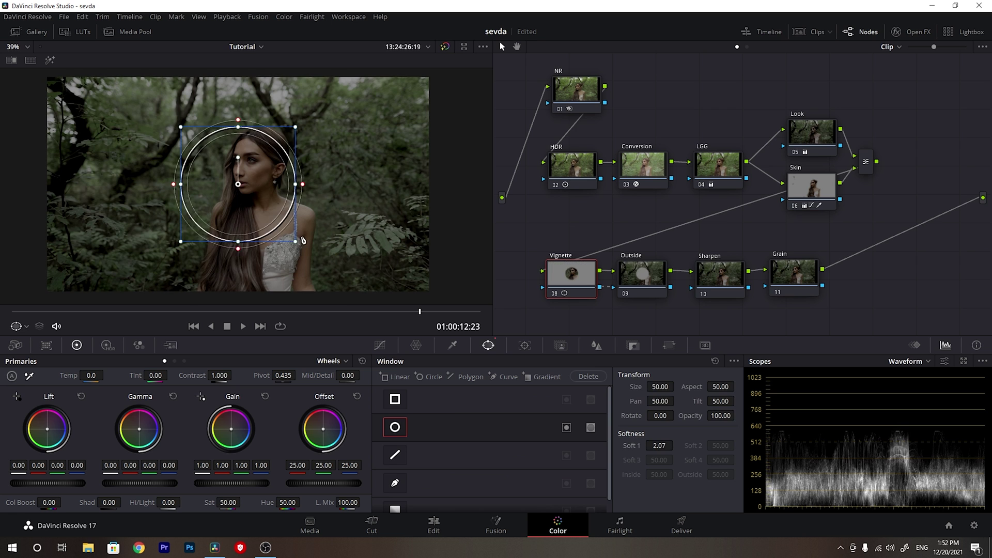
scroll(290, 186, "down", 2)
left_click_drag(291, 186, 397, 186)
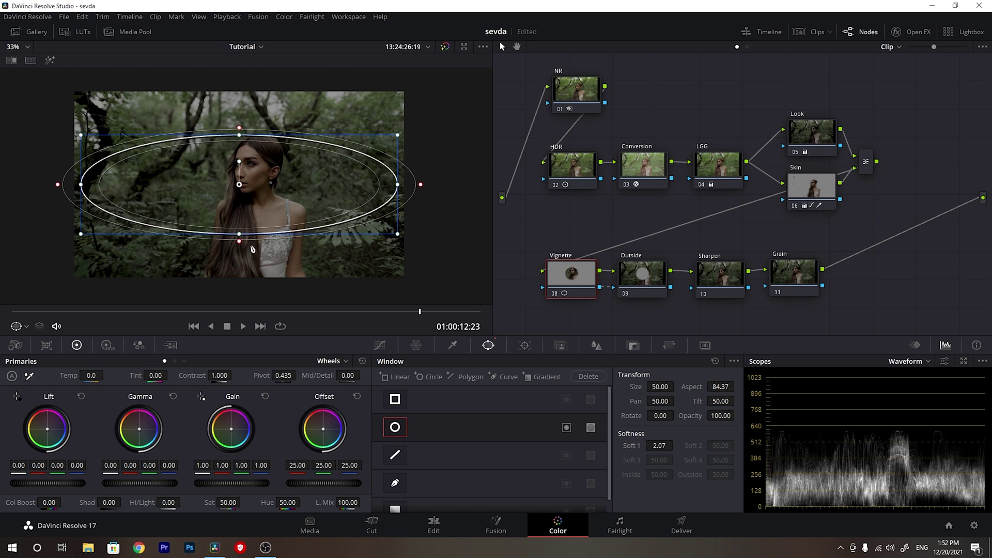
left_click_drag(239, 234, 239, 277)
left_click_drag(631, 445, 703, 445)
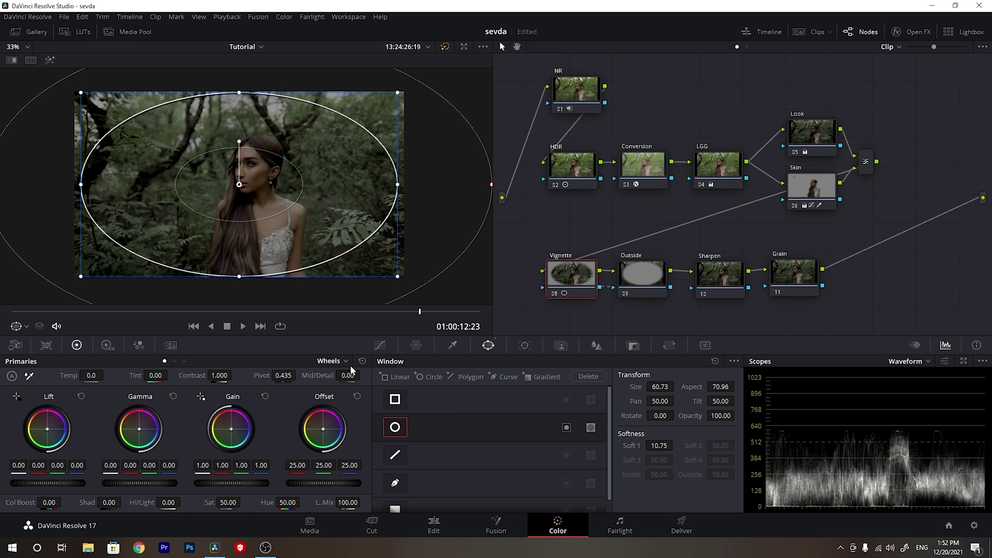
Step: Highlight the Vignette node's selection, invert the circle window, and adjust it to aspect 72.02 and pan 50.12
left_click(49, 60)
left_click_drag(238, 184, 238, 185)
left_click_drag(395, 185, 405, 185)
left_click_drag(300, 185, 302, 185)
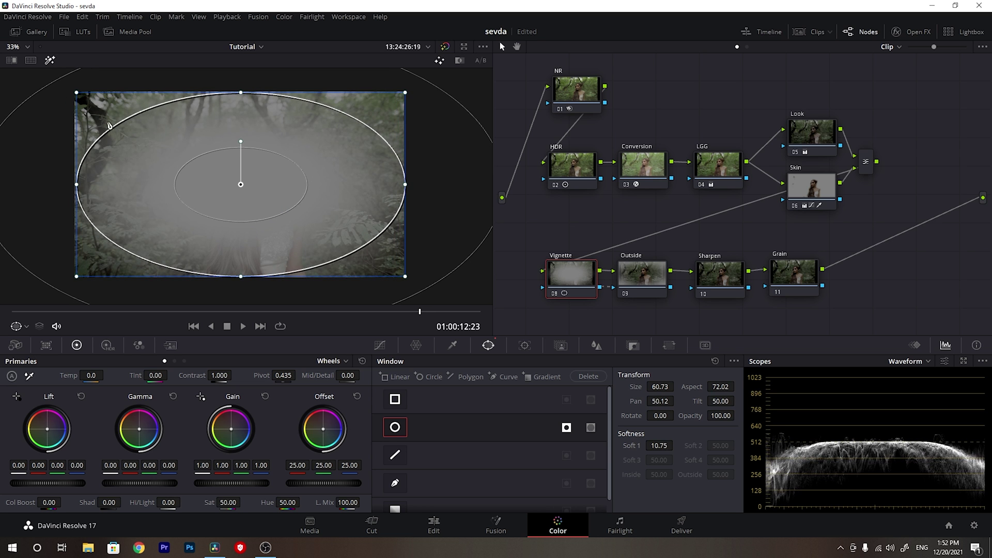
Step: Turn off the highlight and darken the vignette by lowering a midtone point on the Vignette node's custom curve
left_click(379, 345)
left_click(664, 361)
left_click(667, 376)
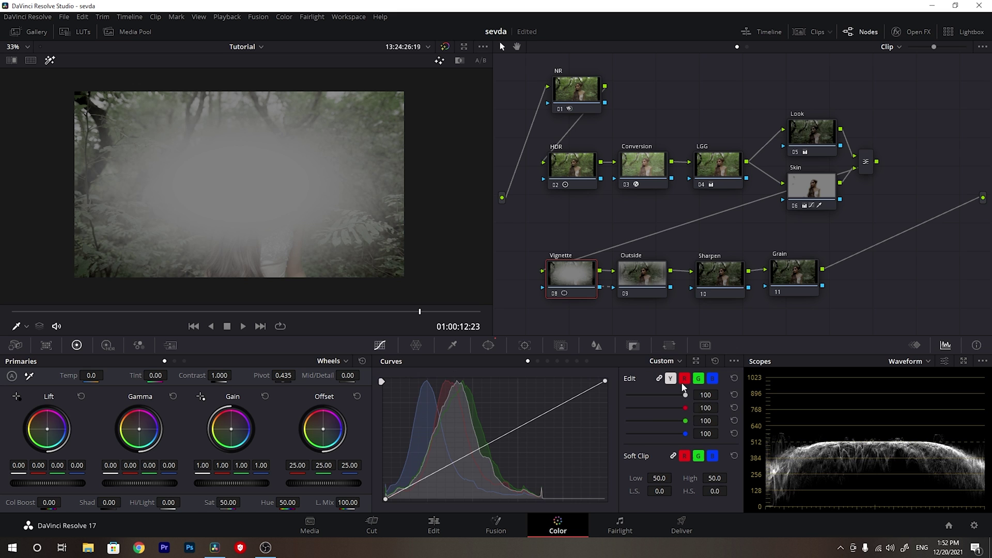
left_click(50, 60)
left_click_drag(504, 438, 503, 448)
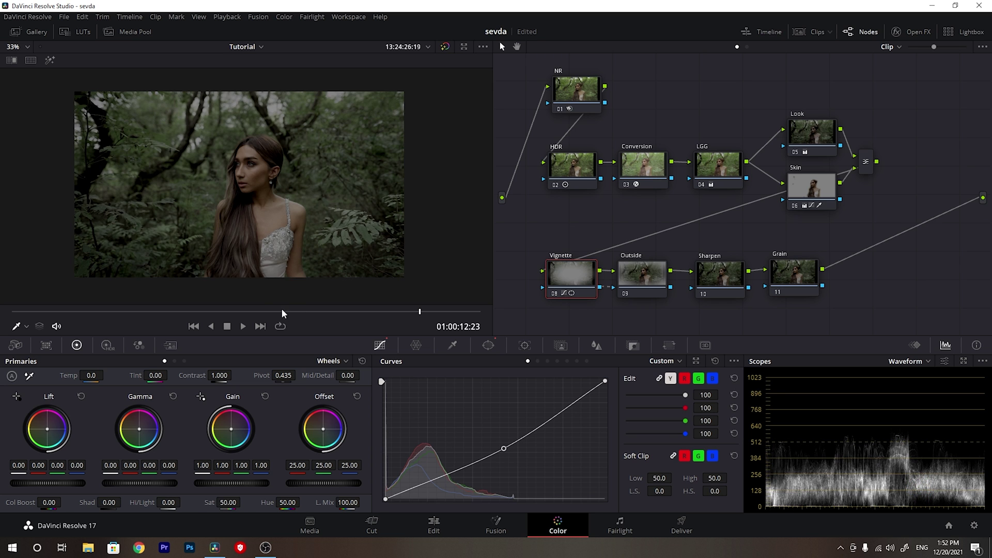
Step: Check the vignette at other moments of the clip, then disable the NR node
left_click_drag(230, 312, 251, 313)
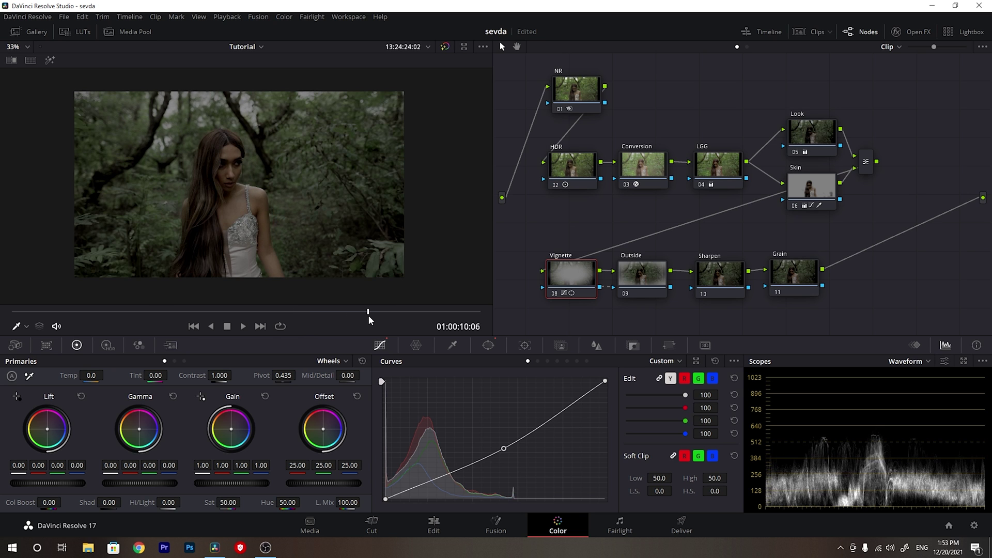
left_click_drag(376, 316, 428, 316)
left_click(592, 77)
key("ctrl+d")
Step: Add a slightly raised midtone point to the Outside node's custom curve and check the frame full screen
left_click(649, 286)
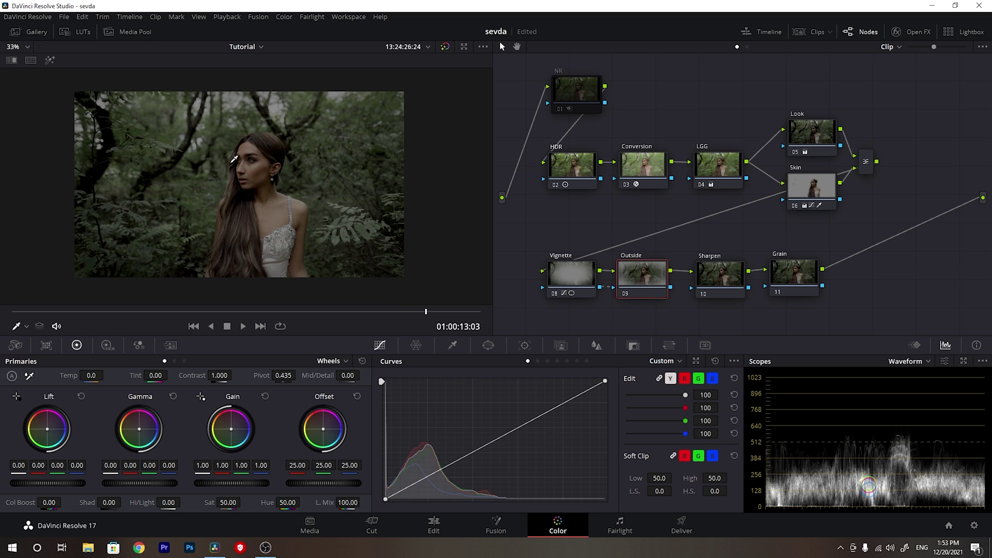
left_click(495, 437)
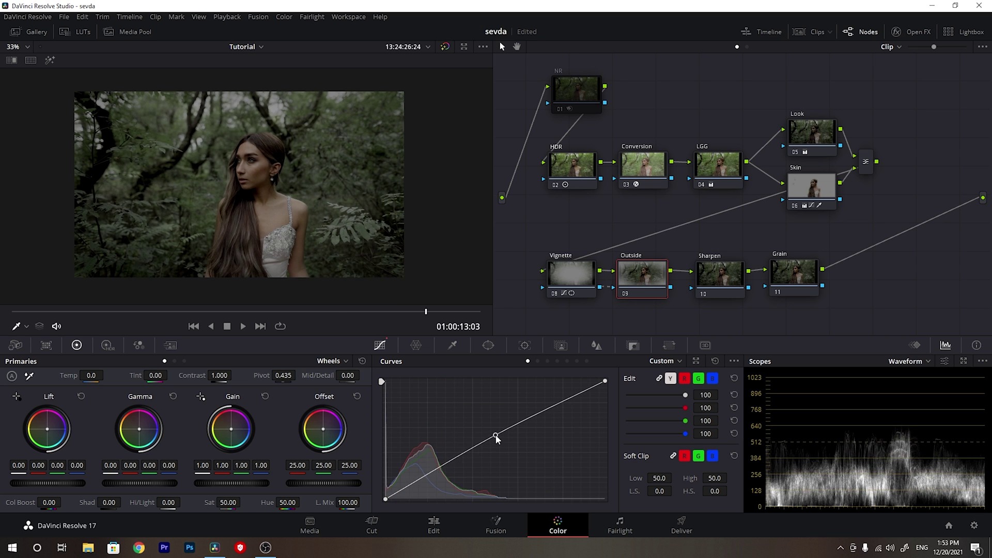
left_click_drag(495, 436, 495, 436)
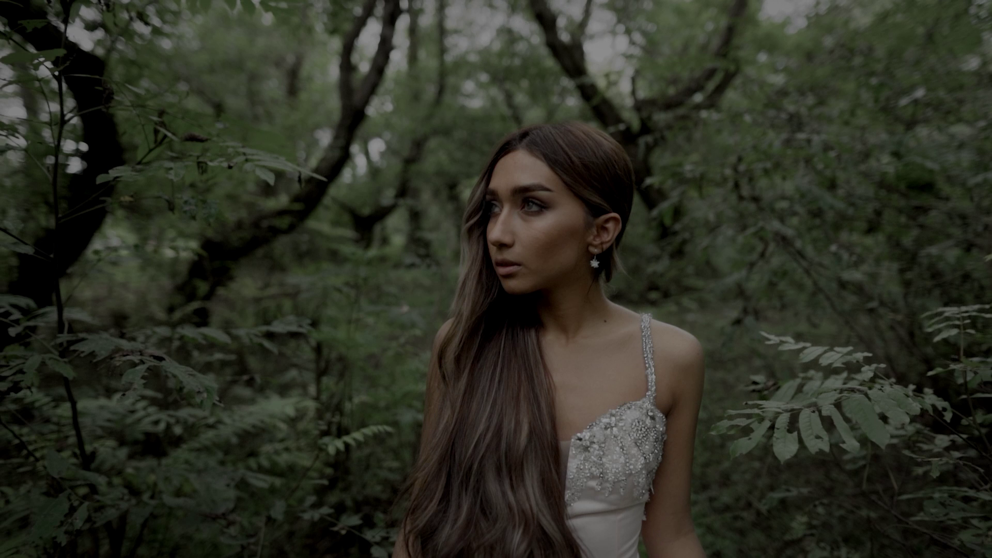
mouse_move(298, 210)
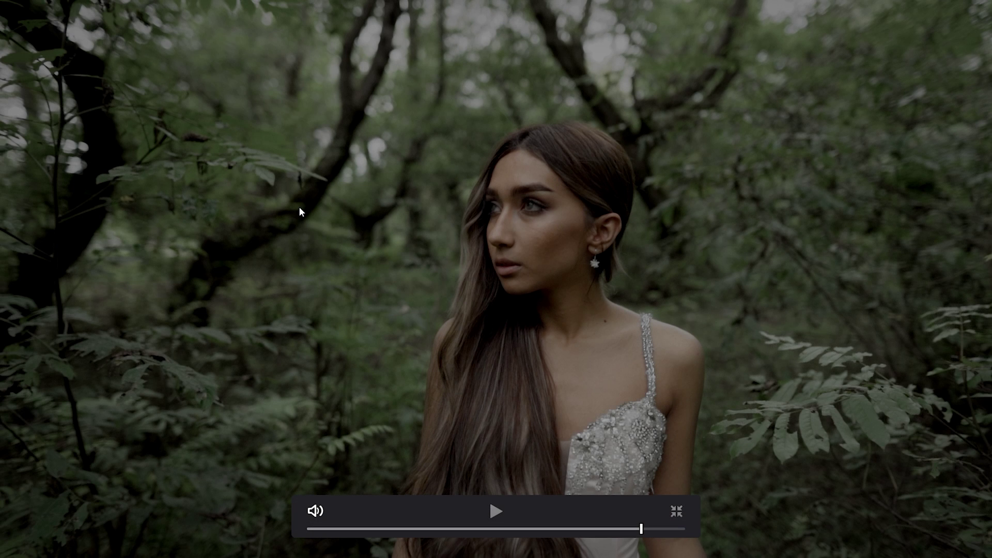
key("Escape")
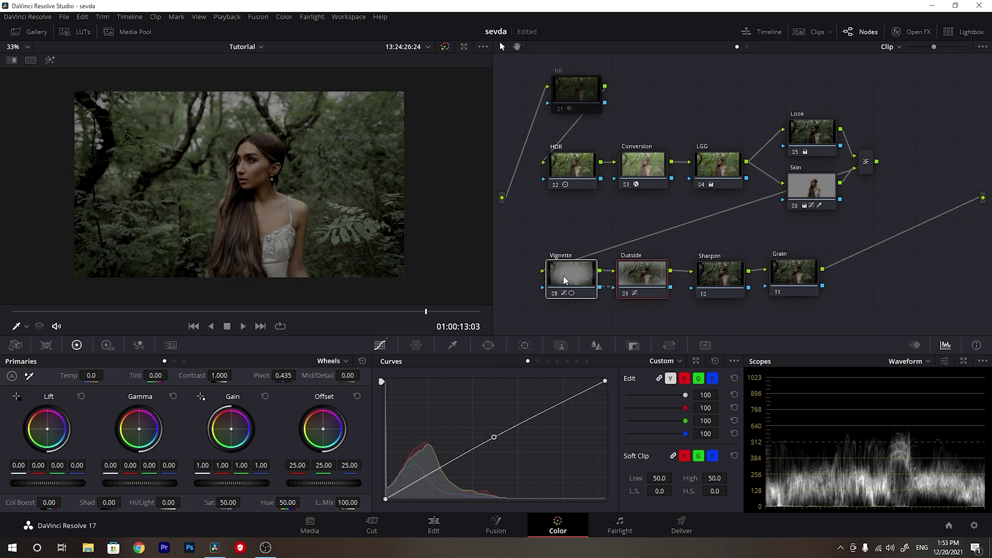
key("ctrl+f")
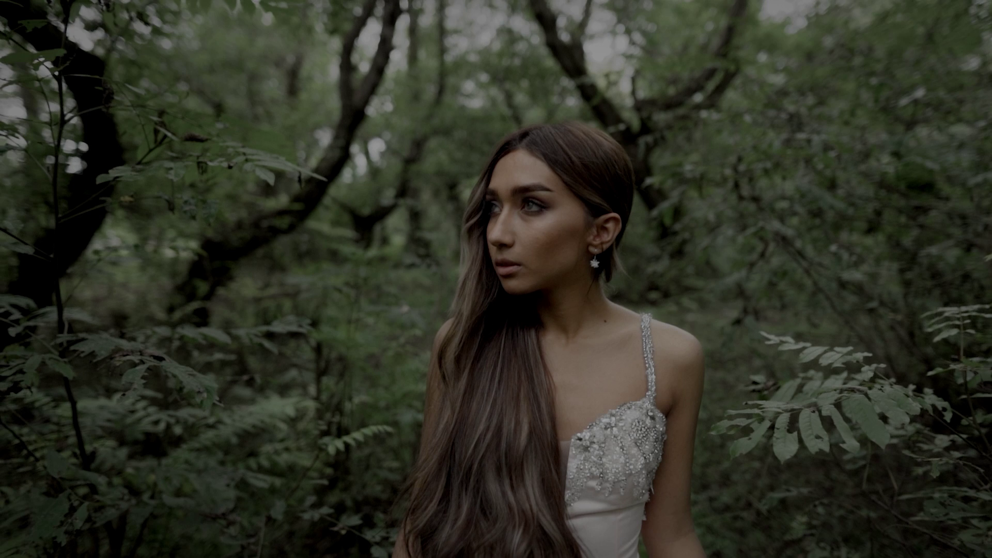
key("Escape")
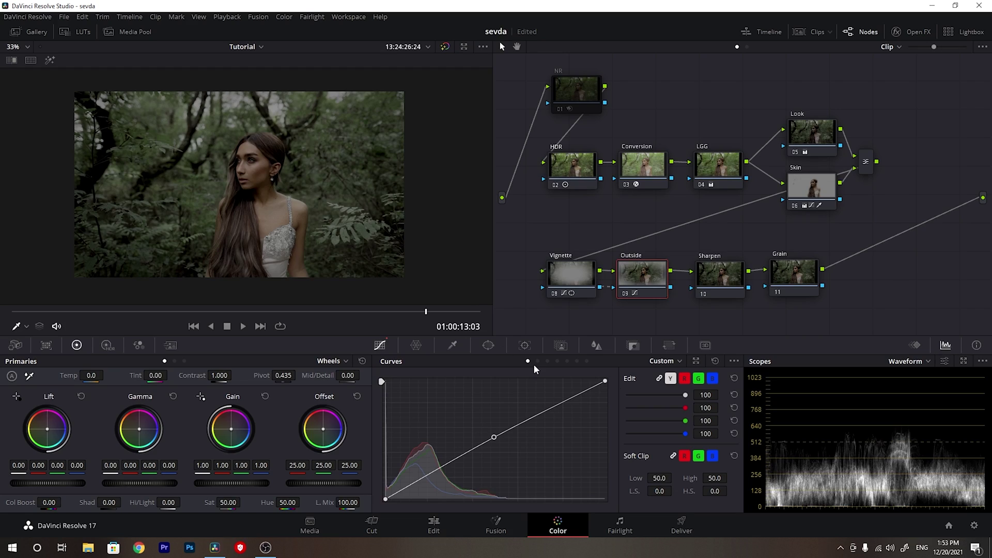
Step: Switch the Sharpen node's blur mode to Sharpen and set the linked Radius to 0.47, judging it on the face
left_click(722, 285)
scroll(270, 130, "up", 5)
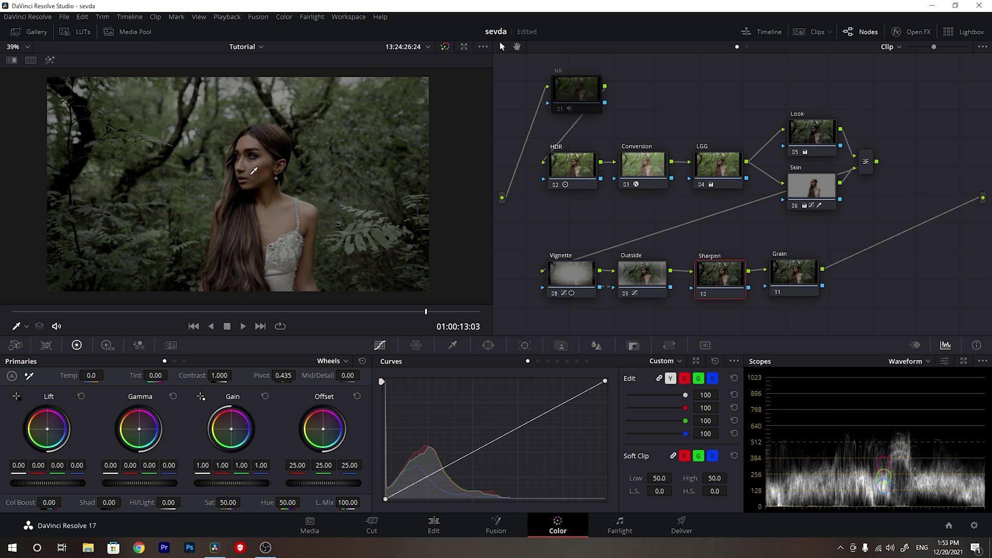
scroll(270, 130, "up", 10)
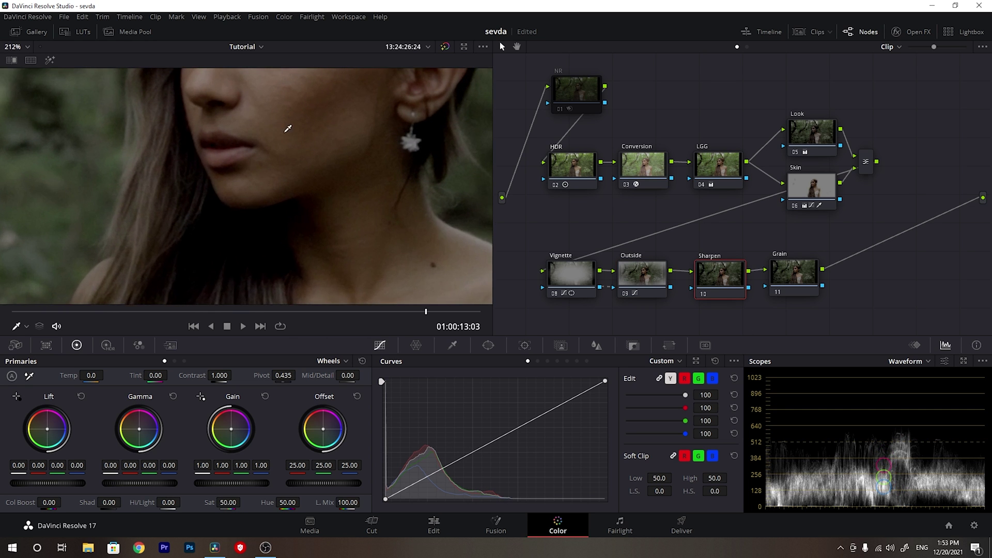
scroll(295, 178, "up", 2)
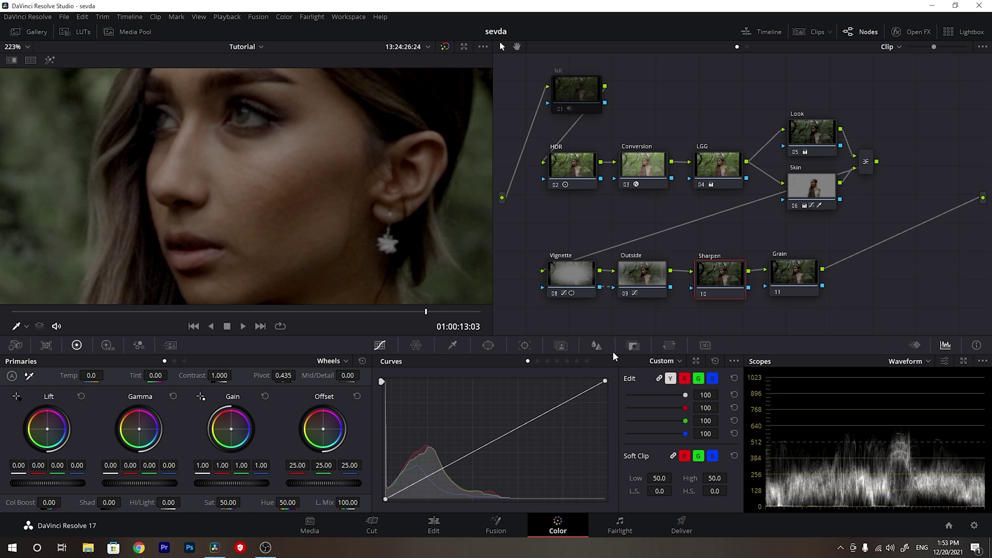
left_click(596, 346)
left_click(712, 362)
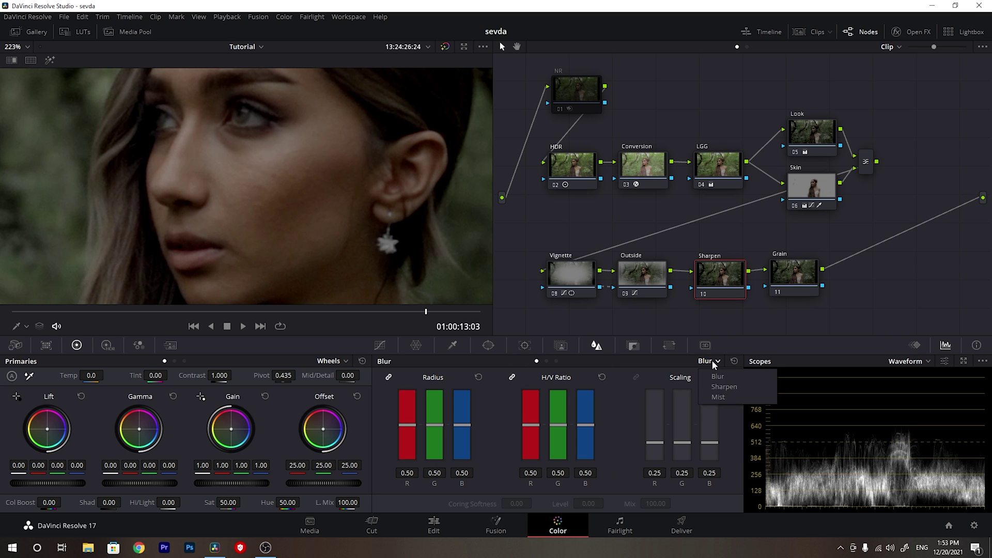
left_click(709, 387)
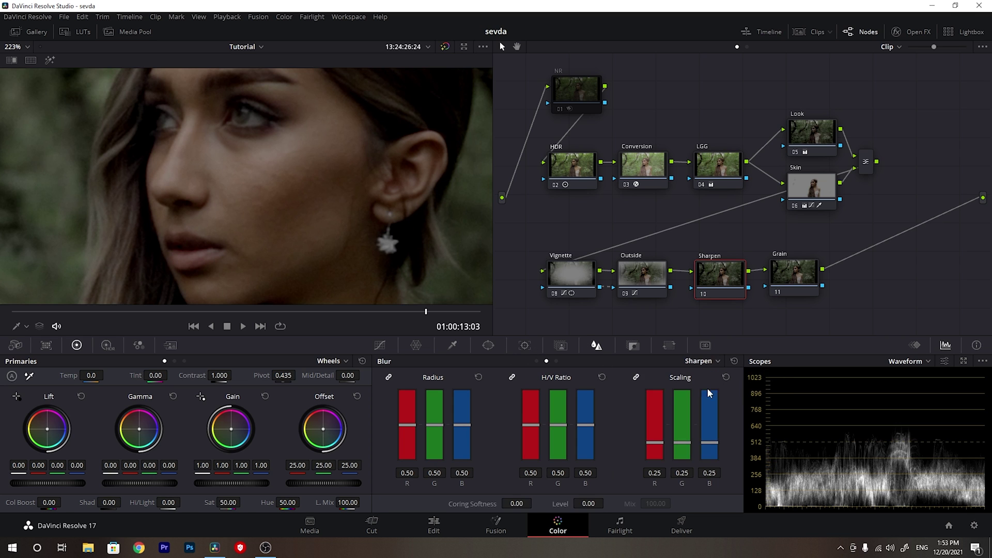
left_click(463, 425)
scroll(463, 426, "down", 3)
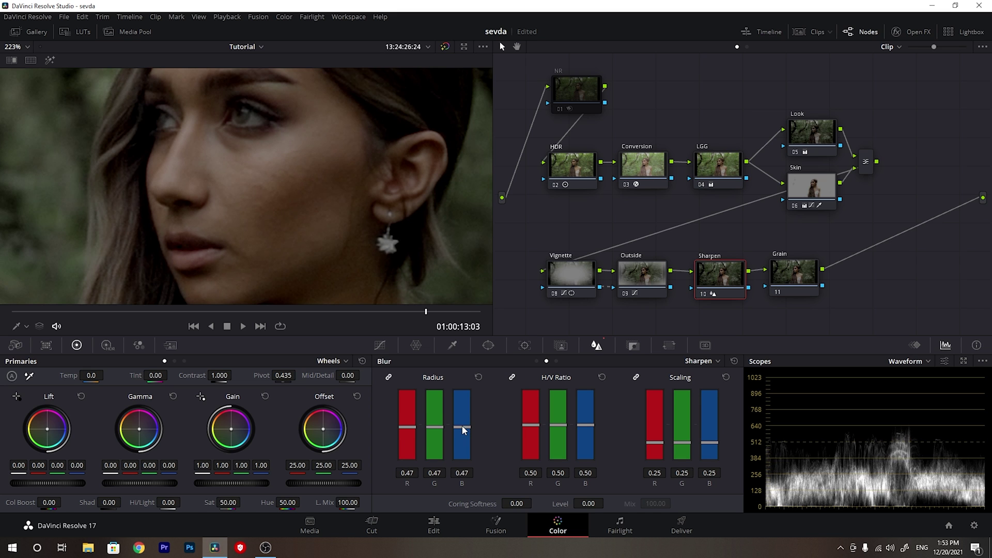
scroll(318, 269, "up", 3)
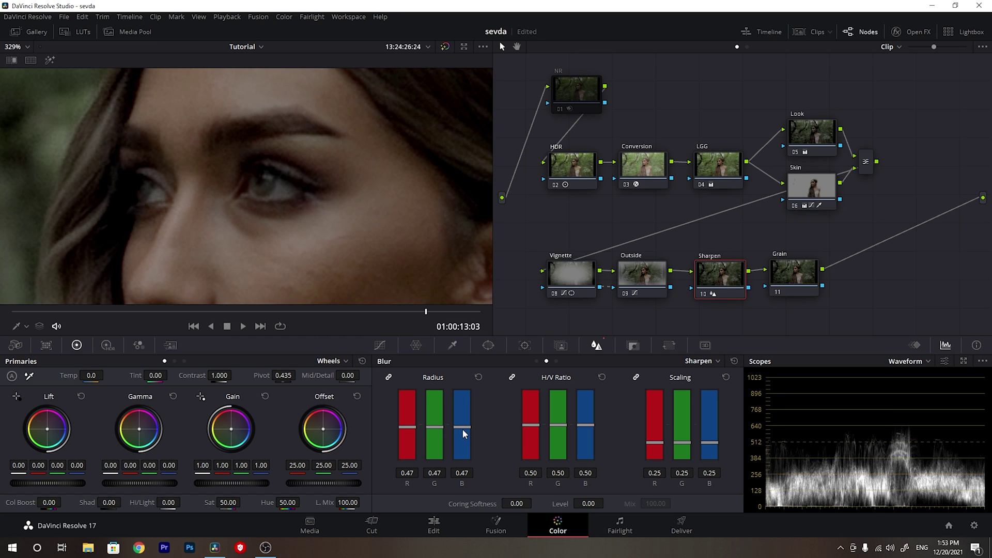
Step: Try a Sharpen Radius of 0.44 on the face, then return it to 0.47
left_click(463, 429)
scroll(328, 228, "down", 5)
scroll(290, 249, "up", 4)
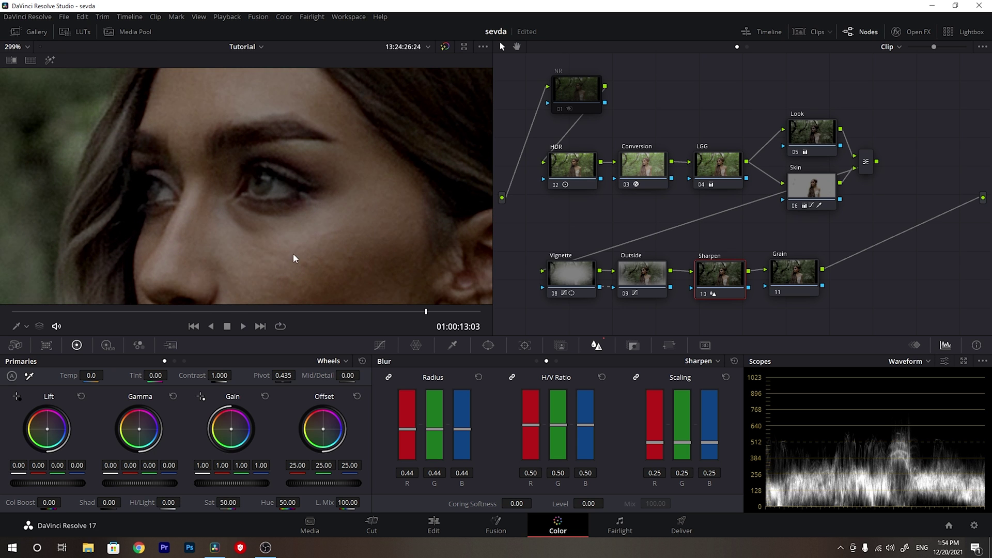
left_click_drag(460, 432, 461, 430)
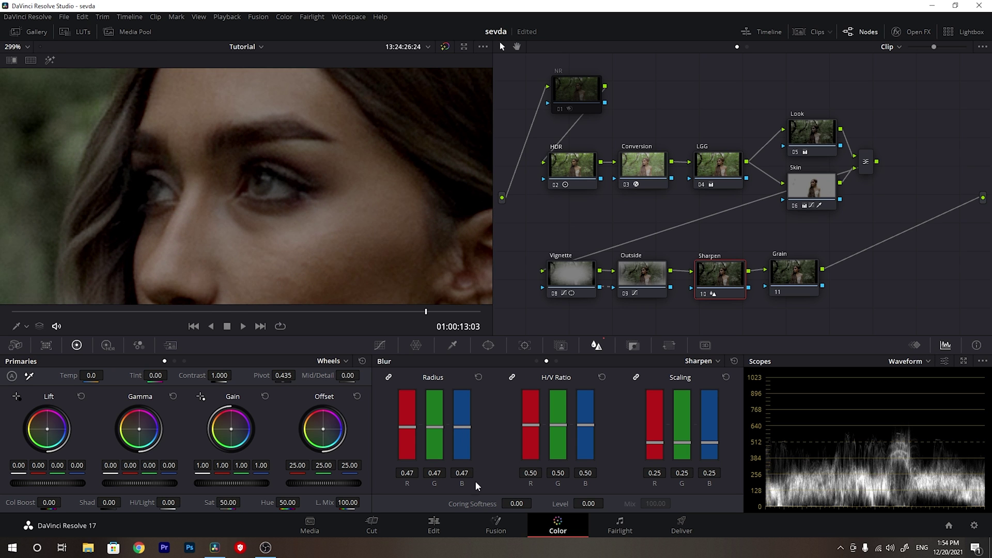
Step: Search the effects library for "grain" and apply Film Grain to the Grain node
scroll(312, 229, "down", 10)
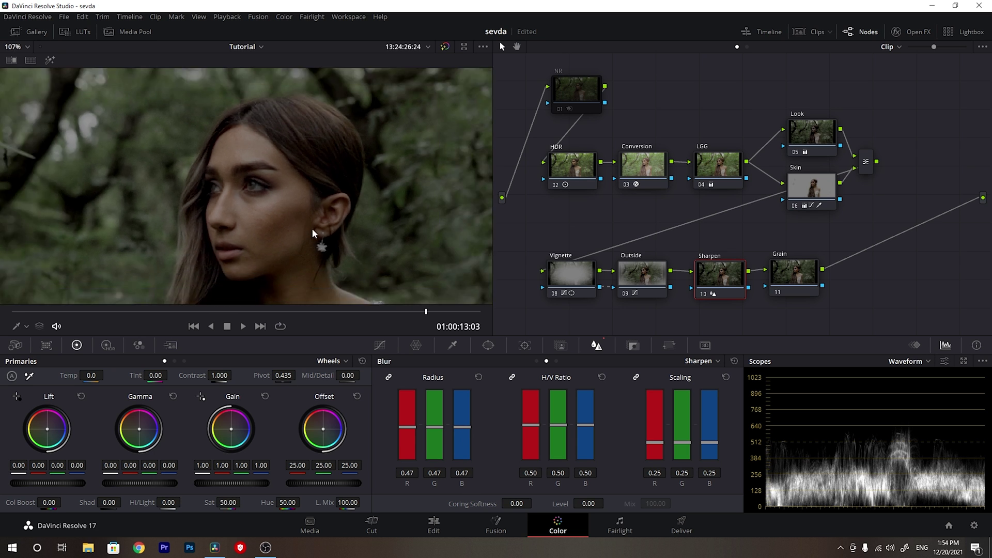
scroll(312, 228, "down", 3)
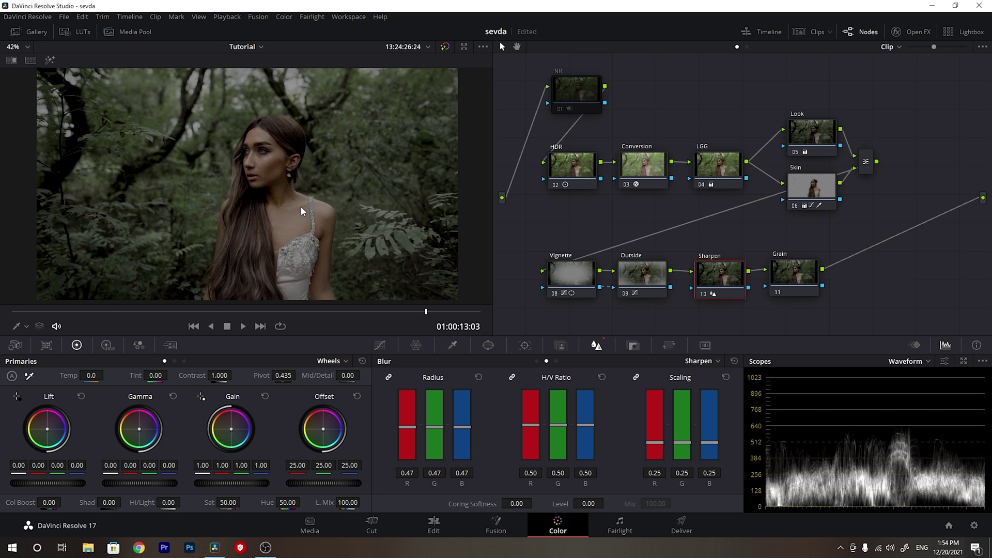
left_click(796, 292)
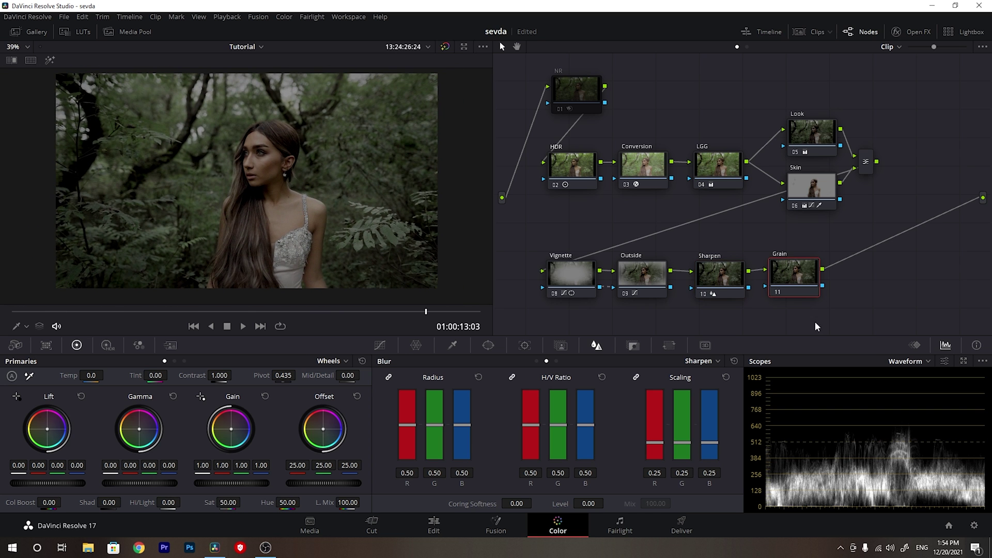
left_click(913, 31)
scroll(878, 79, "up", 3)
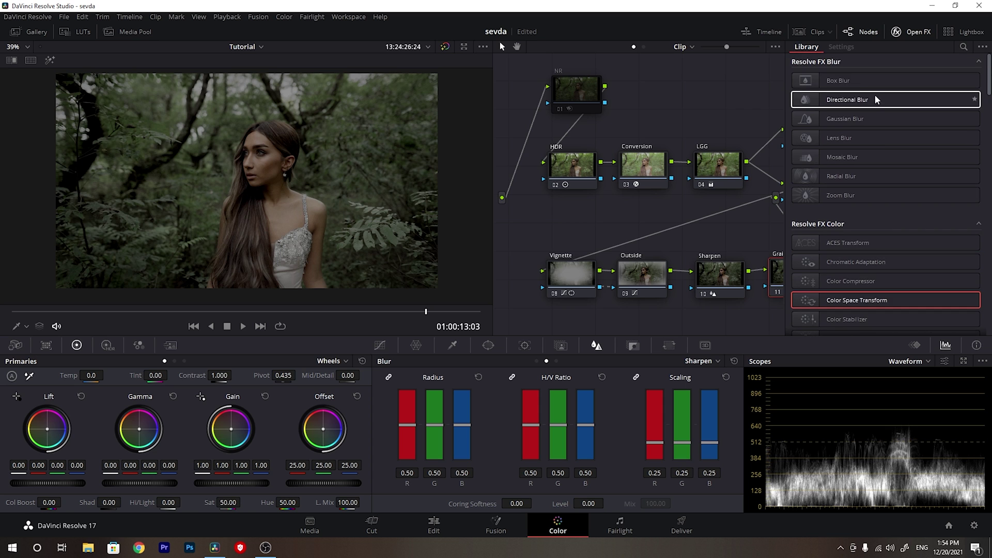
left_click(962, 47)
type("grain")
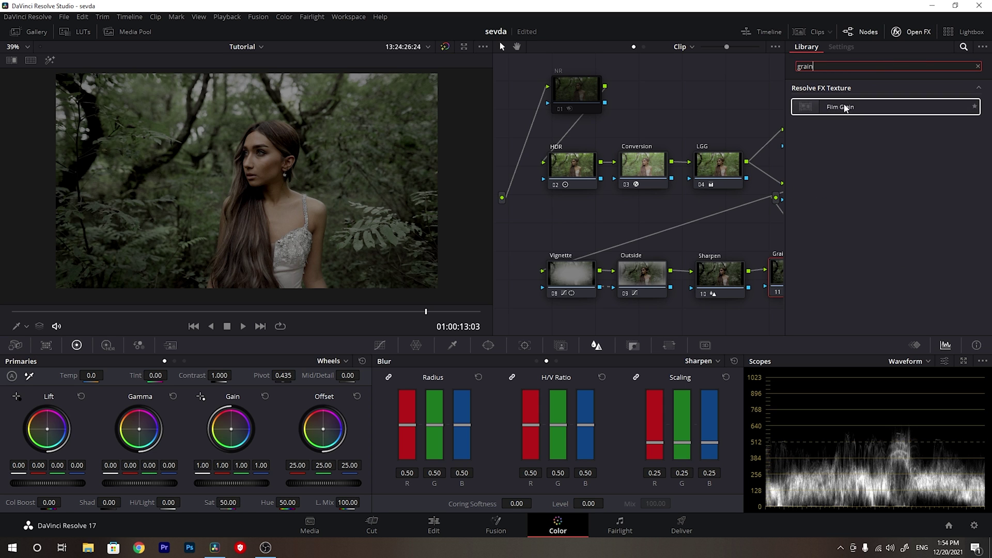
left_click_drag(779, 105, 776, 273)
Step: Choose the 35mm 400T film grain preset, raise Grain Strength to 0.486 and check the grain on the face
left_click(884, 104)
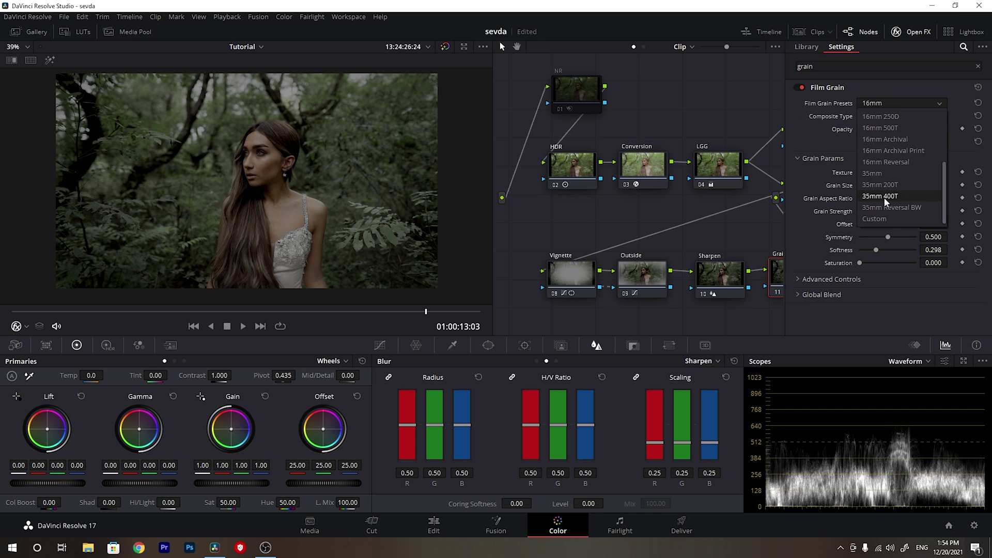
left_click(886, 197)
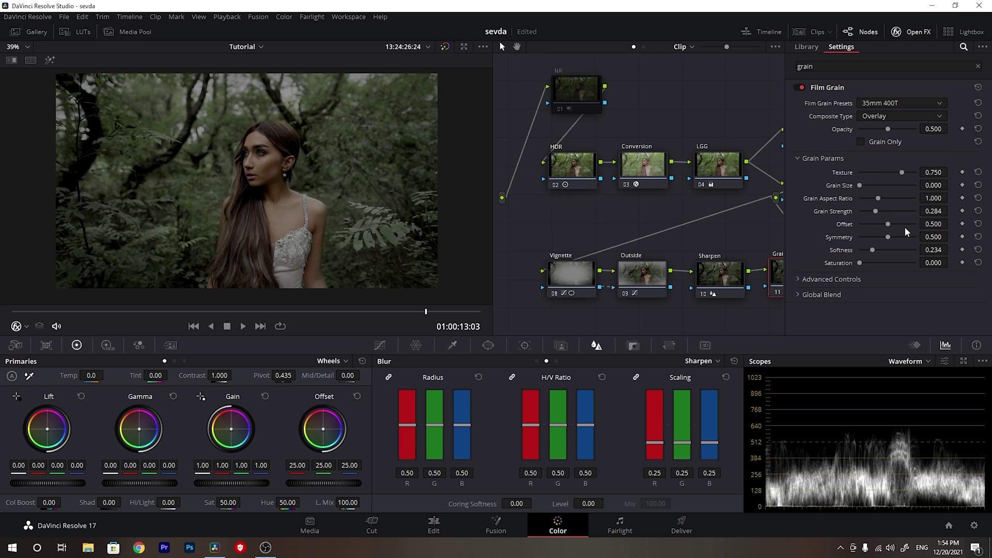
left_click_drag(876, 210, 886, 212)
scroll(293, 124, "up", 6)
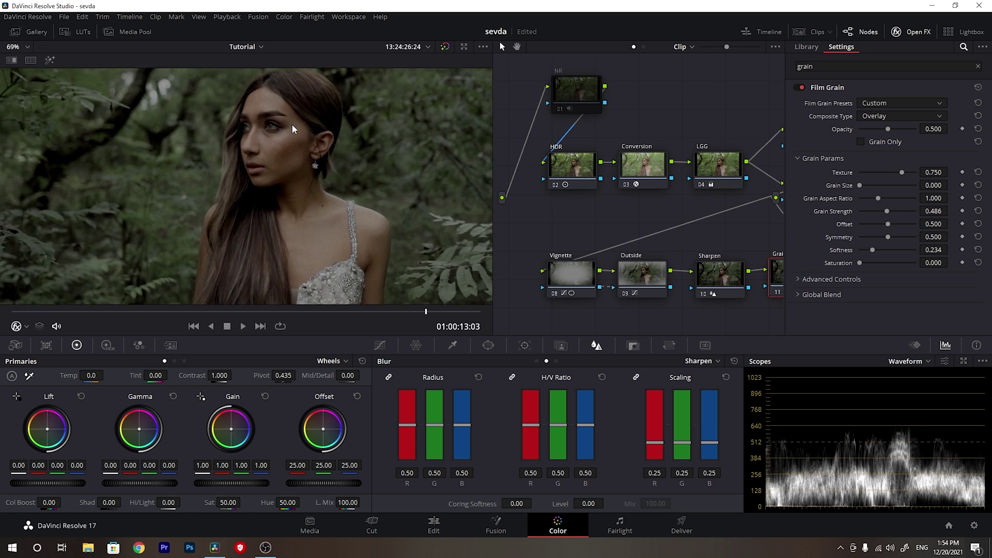
scroll(252, 216, "up", 4)
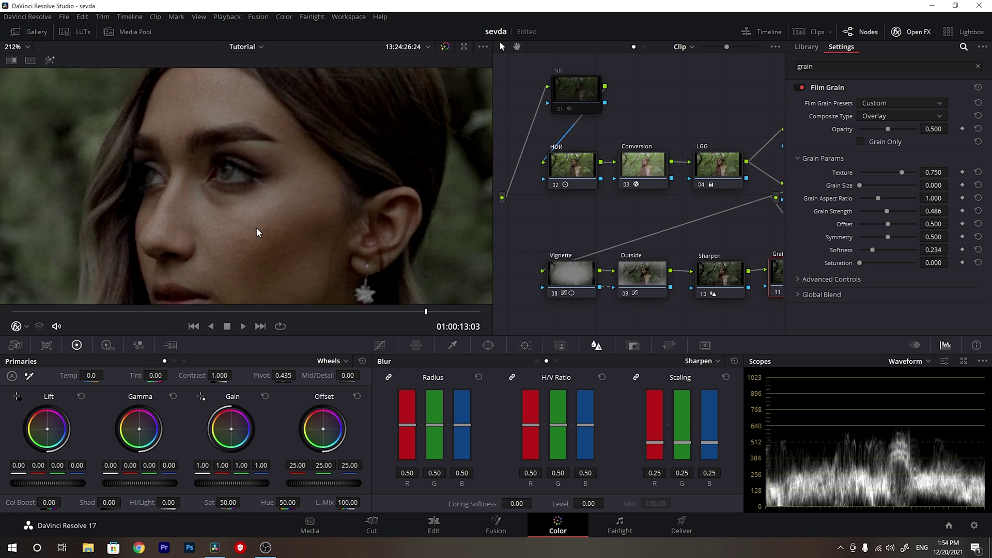
Step: Close the effects library and examine the film grain both up close on the face and full screen
left_click(899, 32)
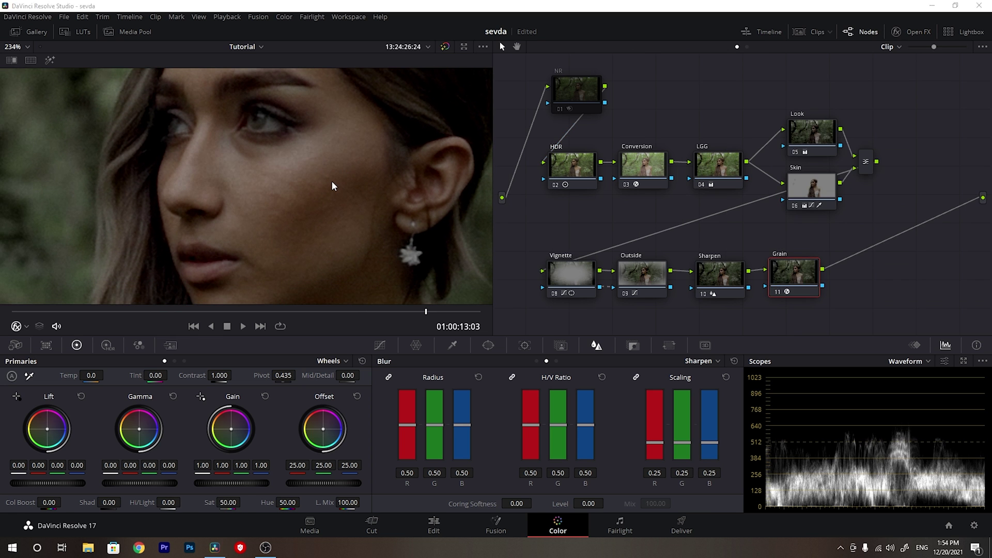
key("ctrl+f")
key("Escape")
scroll(319, 242, "up", 3)
scroll(324, 242, "down", 10)
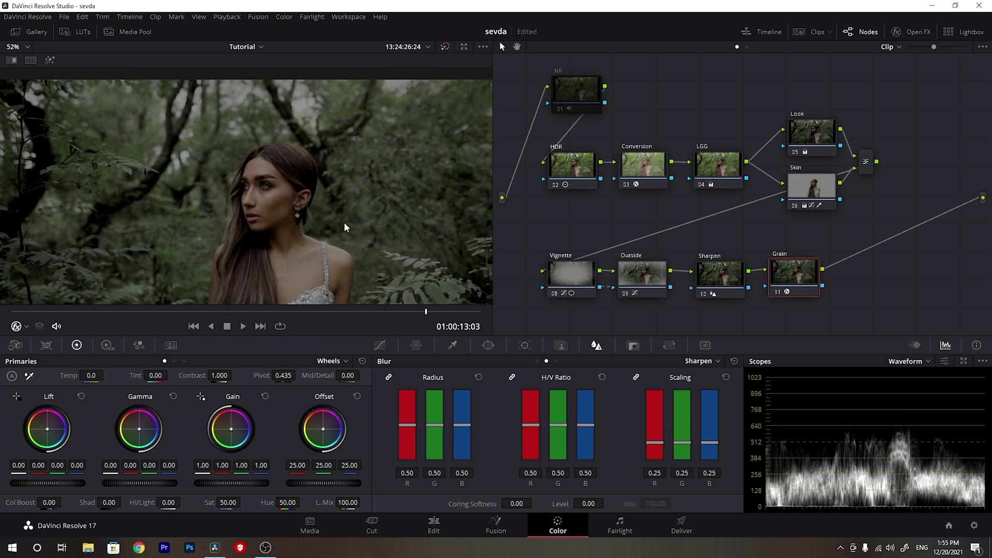
key("ctrl+f")
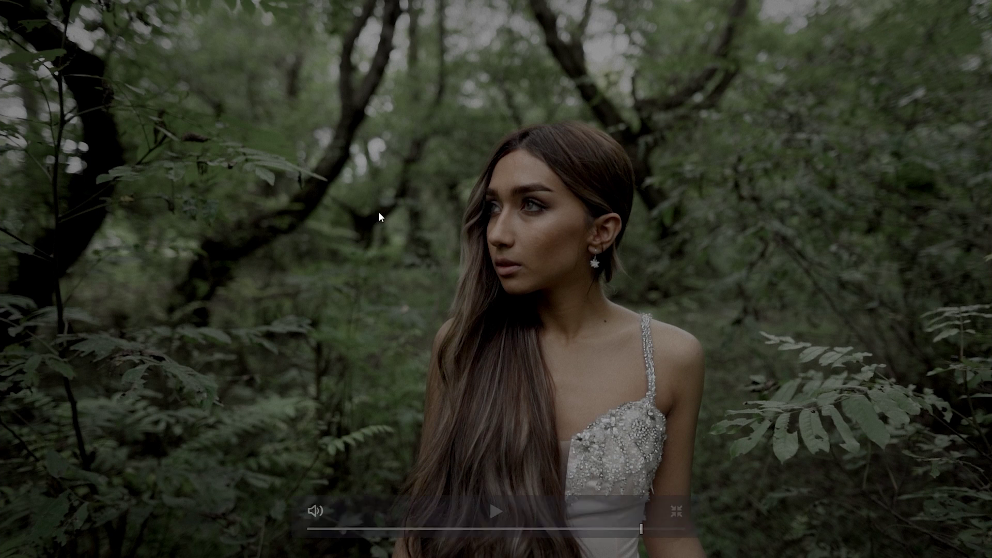
key("ctrl+f")
scroll(355, 209, "down", 3)
scroll(349, 224, "down", 1)
scroll(277, 180, "up", 2)
Step: Compare the frame full screen with all grades bypassed and enabled, leaving every node including NR turned on
key("ctrl+f")
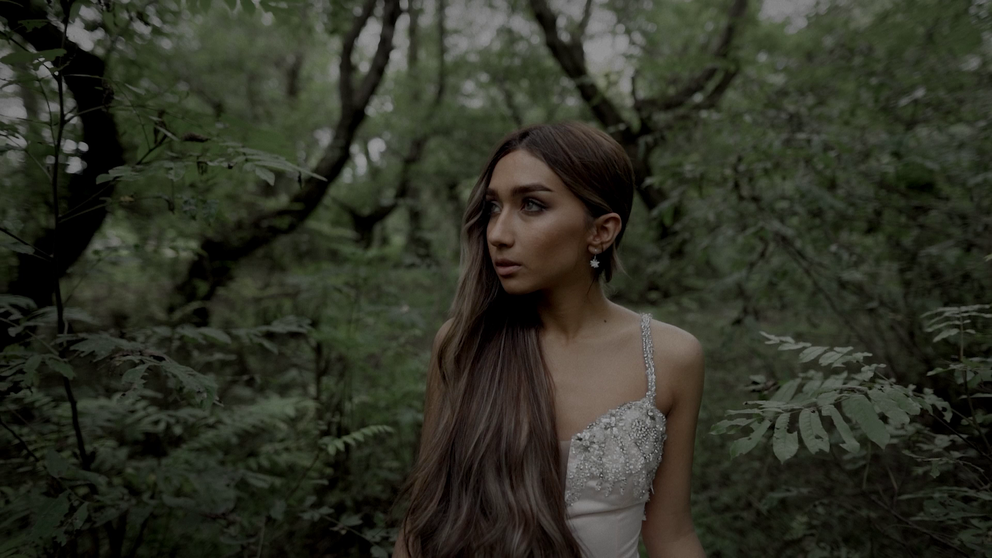
key("shift+d")
key("shift+d")
key("shift+d")
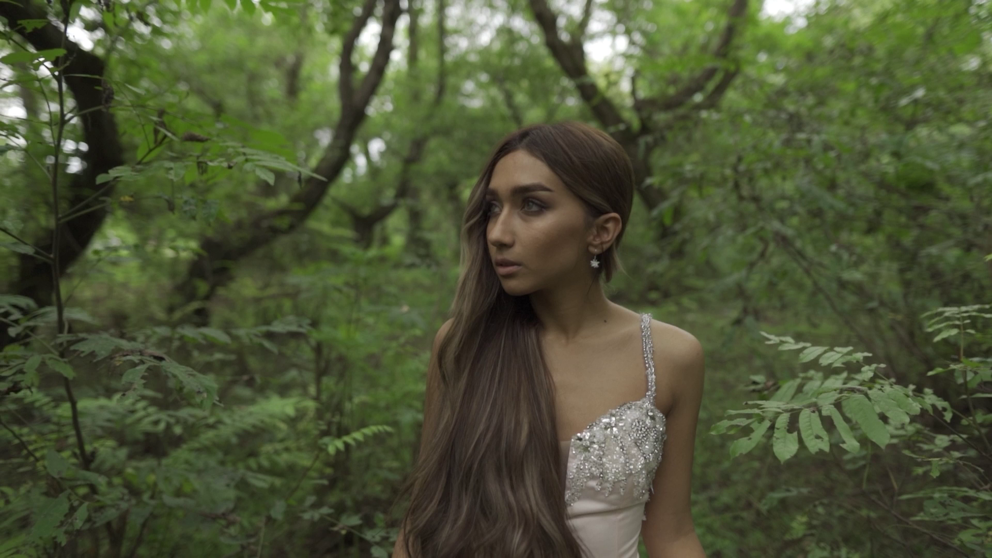
key("shift+d")
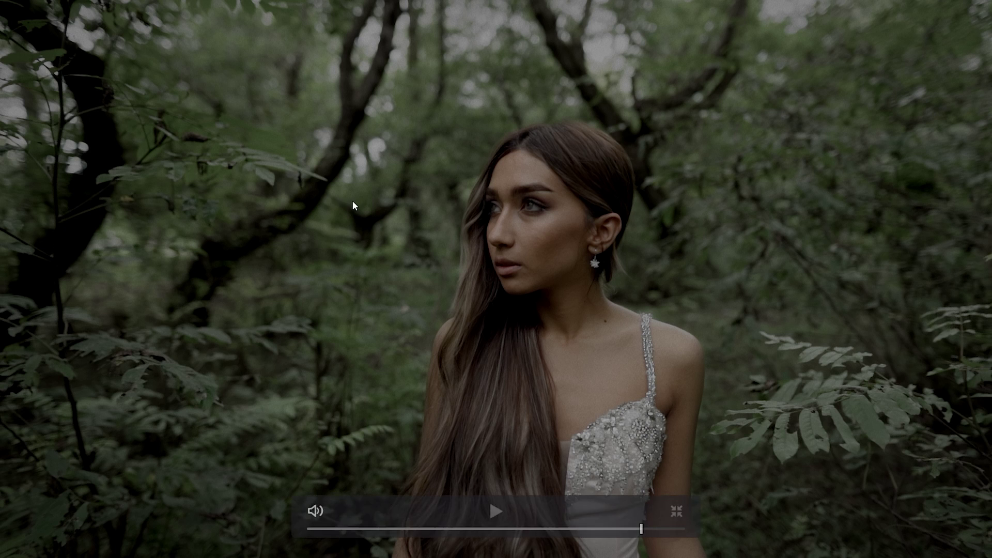
key("Escape")
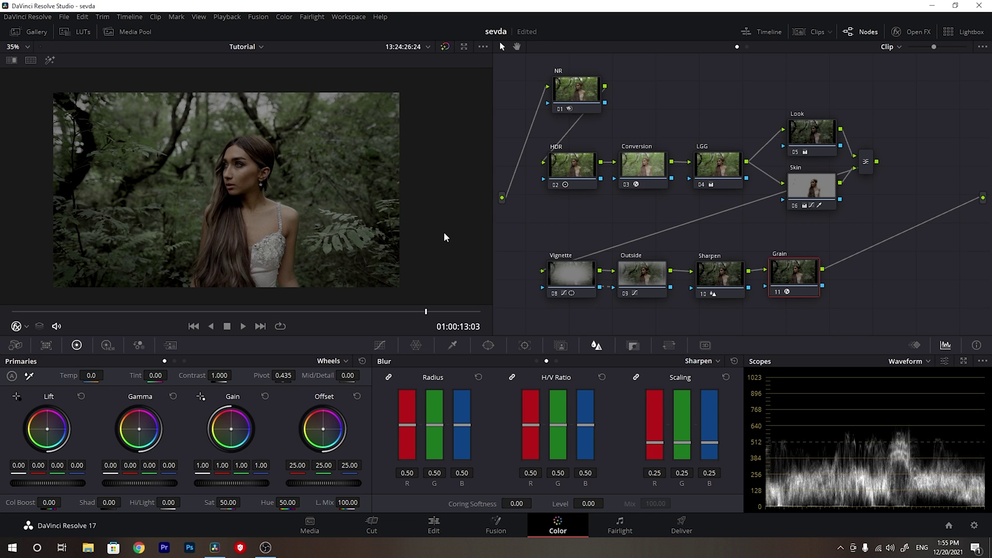